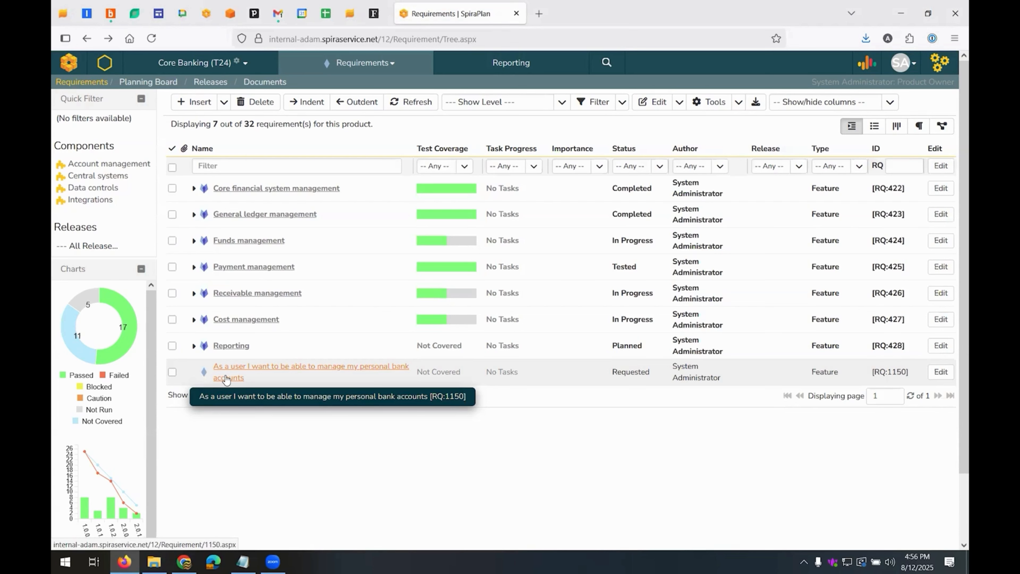
# Use Inflectra.ai to generate child requirements for the requirement about managing personal bank accounts, and close the assistant
pyautogui.click(172, 372)
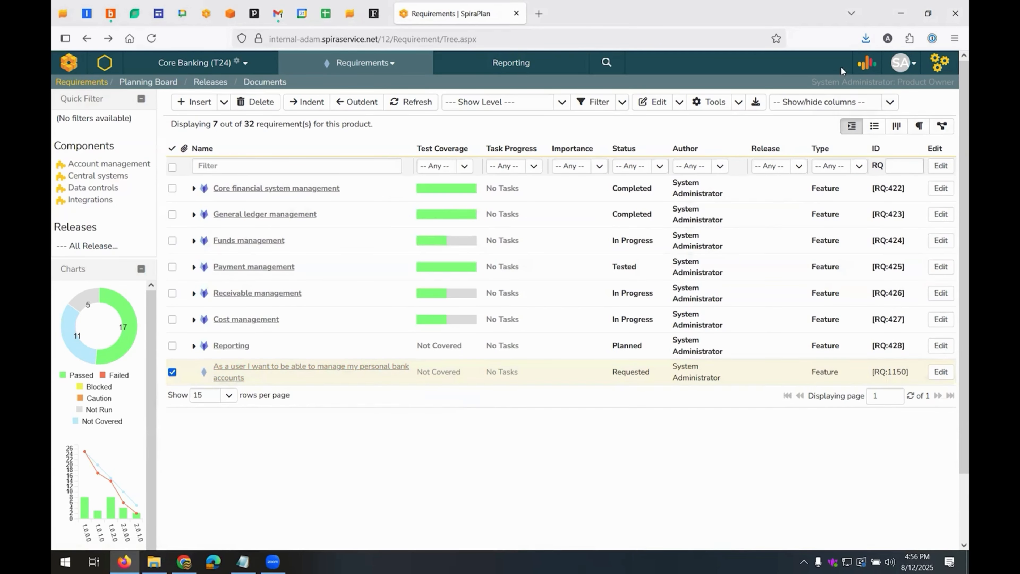
pyautogui.click(869, 67)
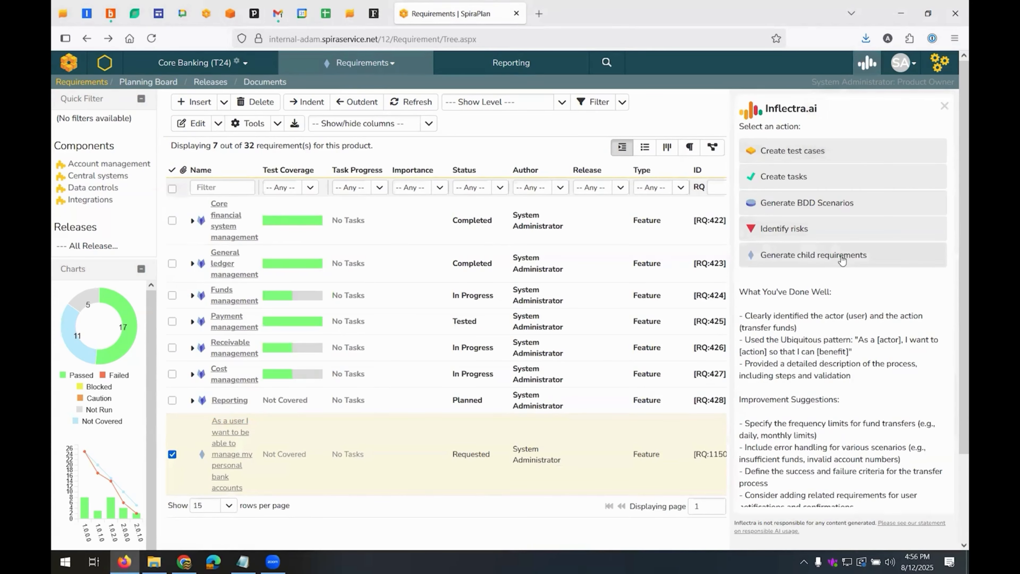
pyautogui.click(807, 256)
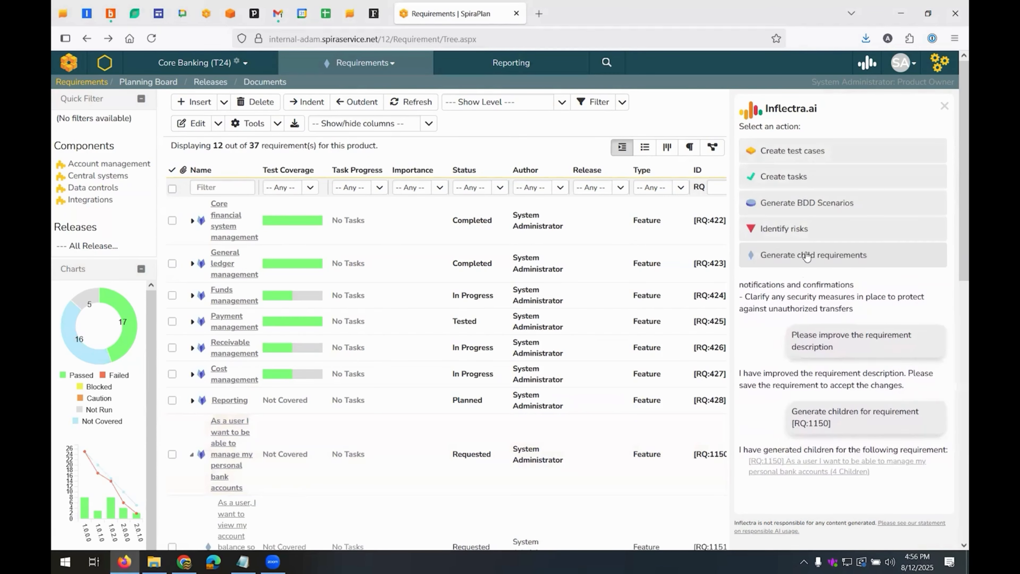
pyautogui.click(944, 107)
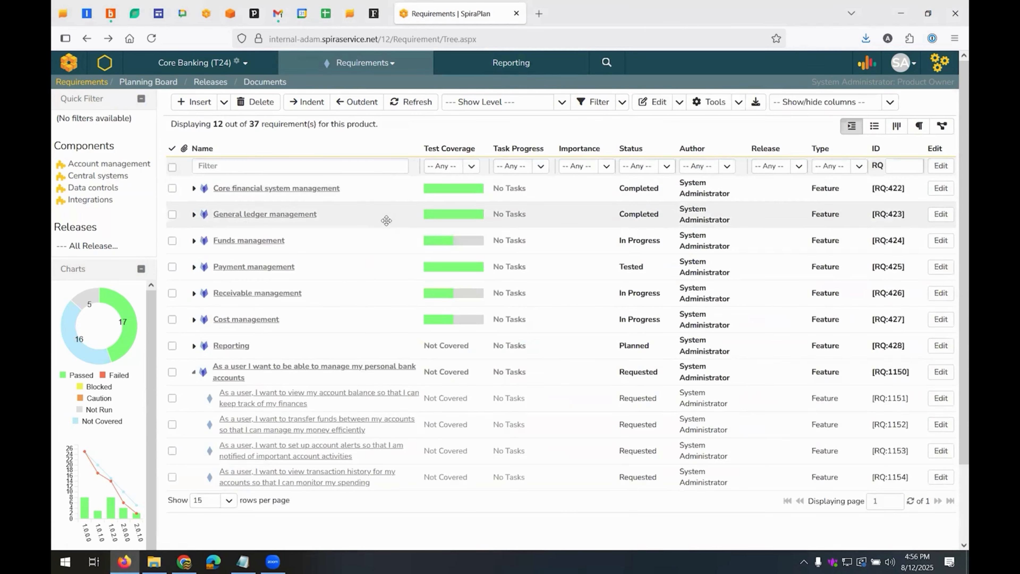
# Generate child requirements with Inflectra.ai for the child requirement about transferring funds between accounts, and close the assistant
pyautogui.scroll(-2, 386, 220)
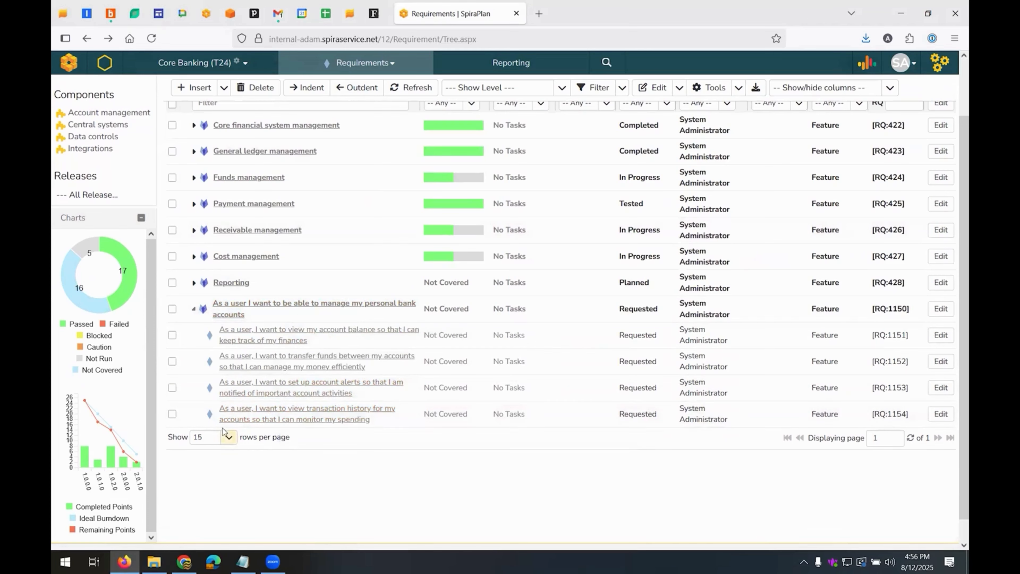
pyautogui.moveTo(254, 339)
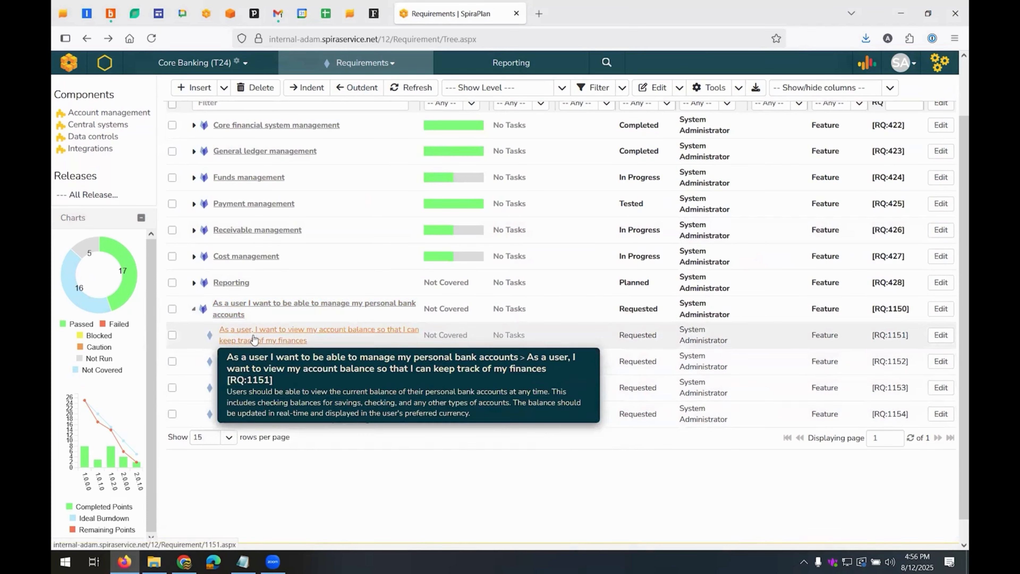
pyautogui.moveTo(251, 362)
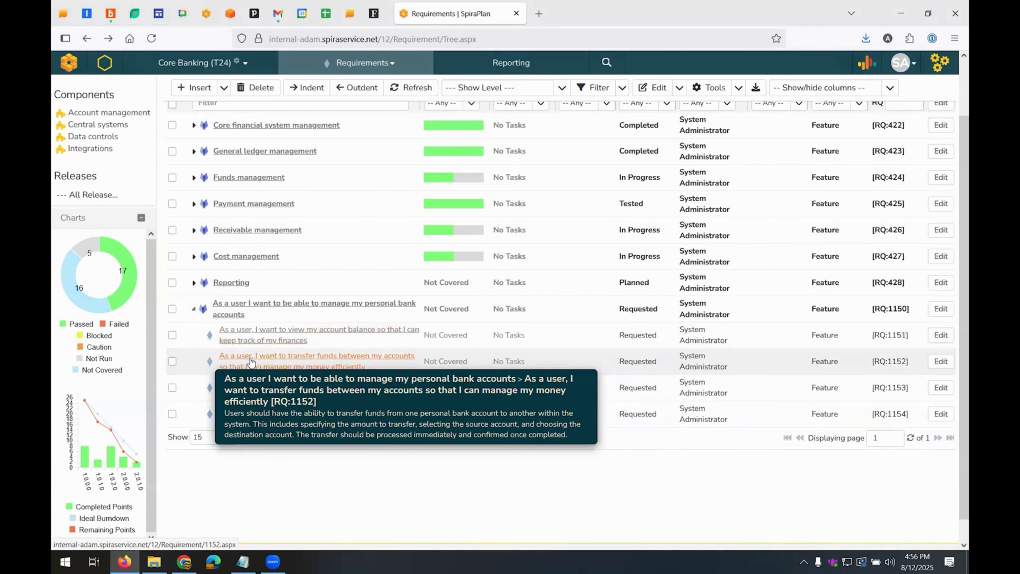
pyautogui.moveTo(254, 392)
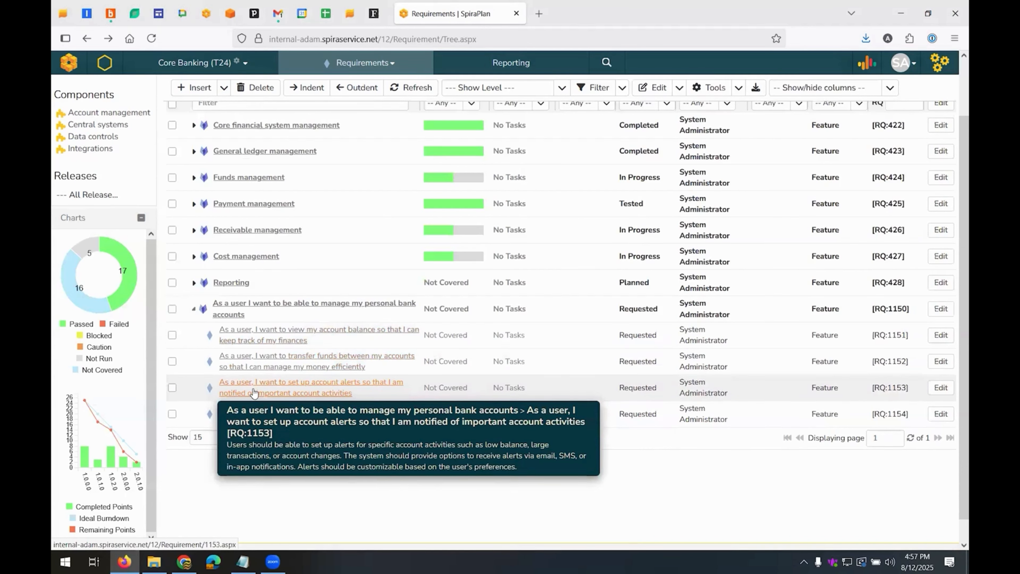
pyautogui.moveTo(258, 424)
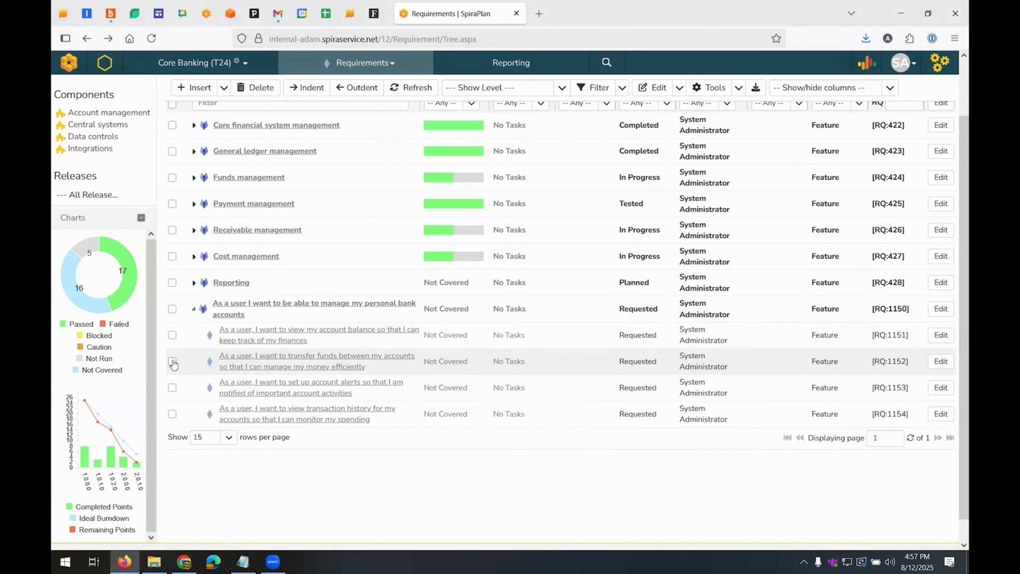
pyautogui.moveTo(282, 361)
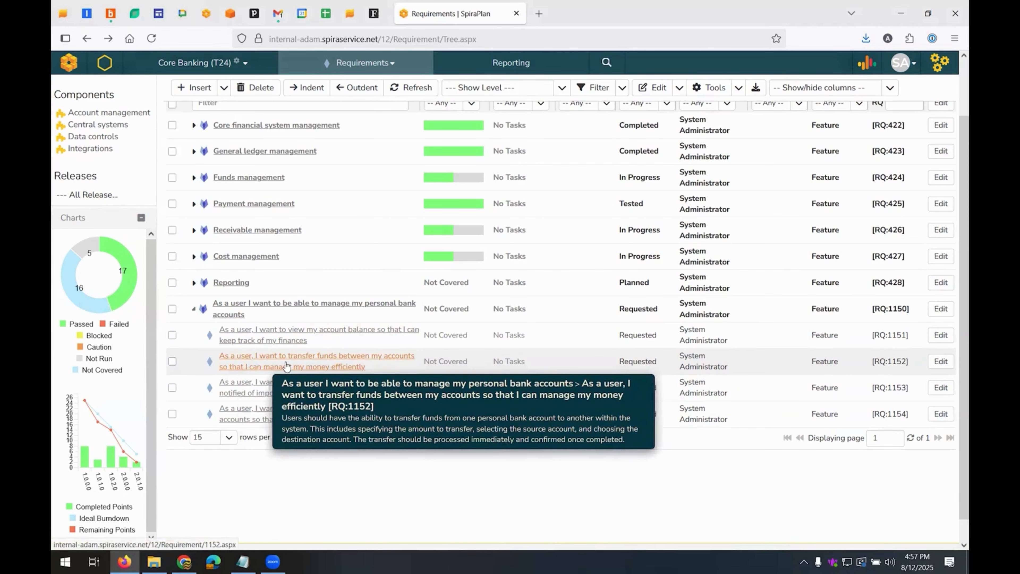
pyautogui.click(173, 362)
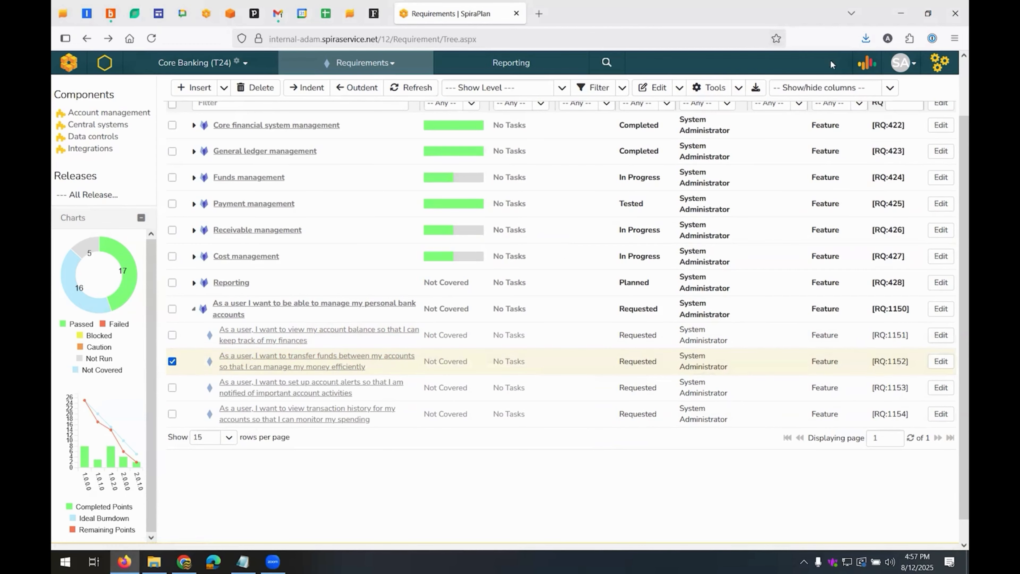
pyautogui.click(864, 62)
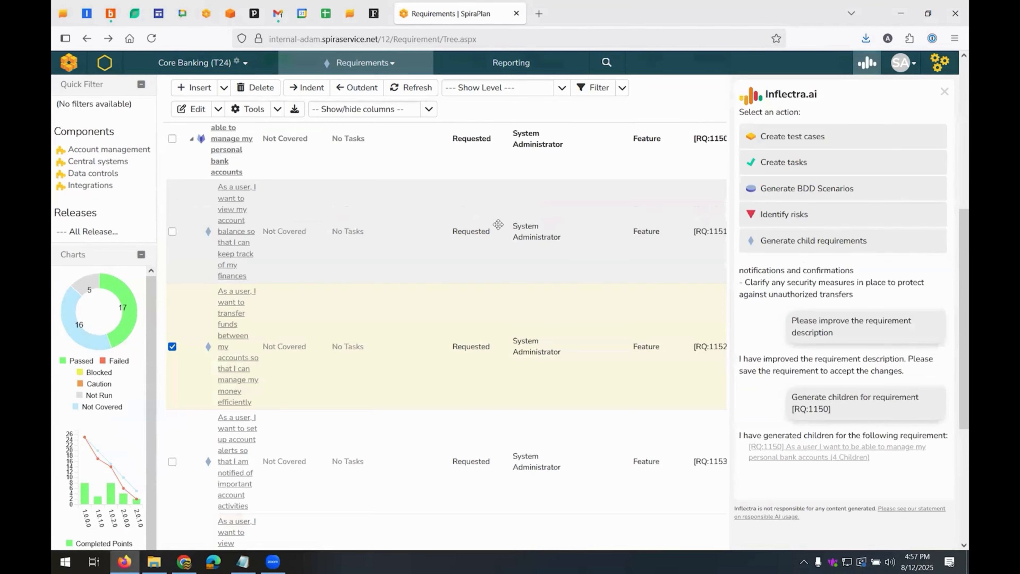
pyautogui.click(814, 243)
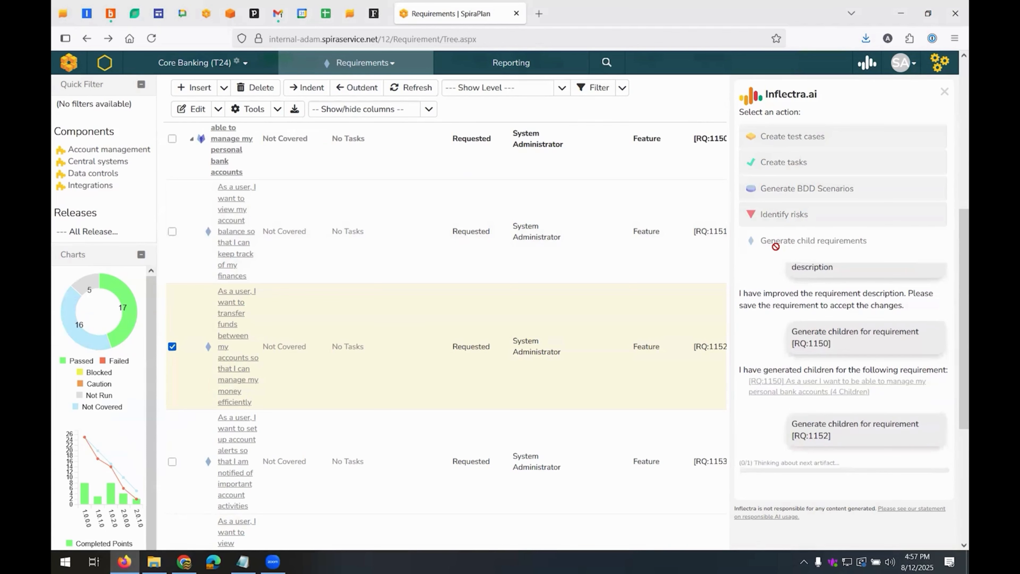
pyautogui.click(864, 70)
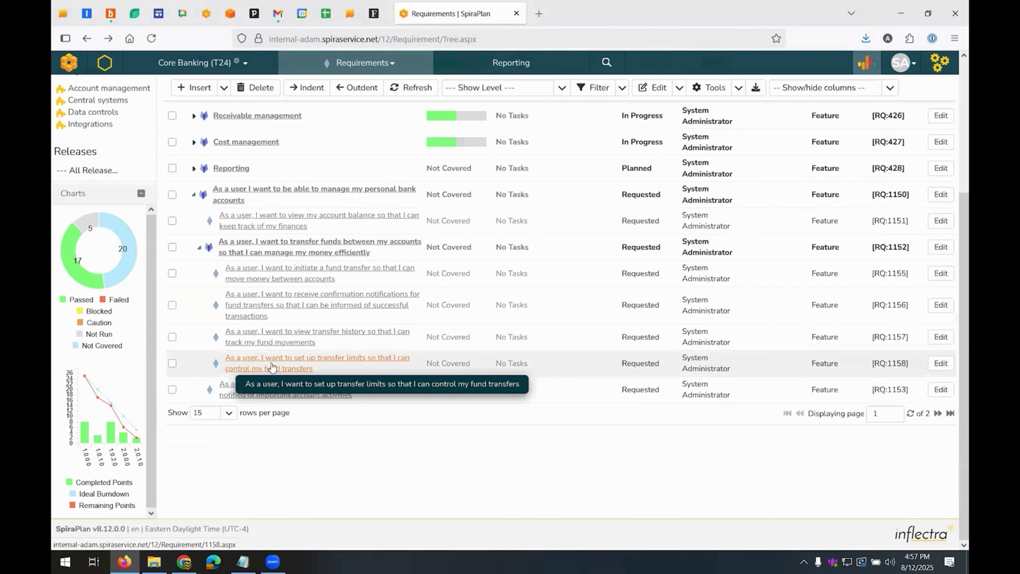
# Open the parent requirement about transferring funds between accounts and examine its name and description
pyautogui.moveTo(271, 366)
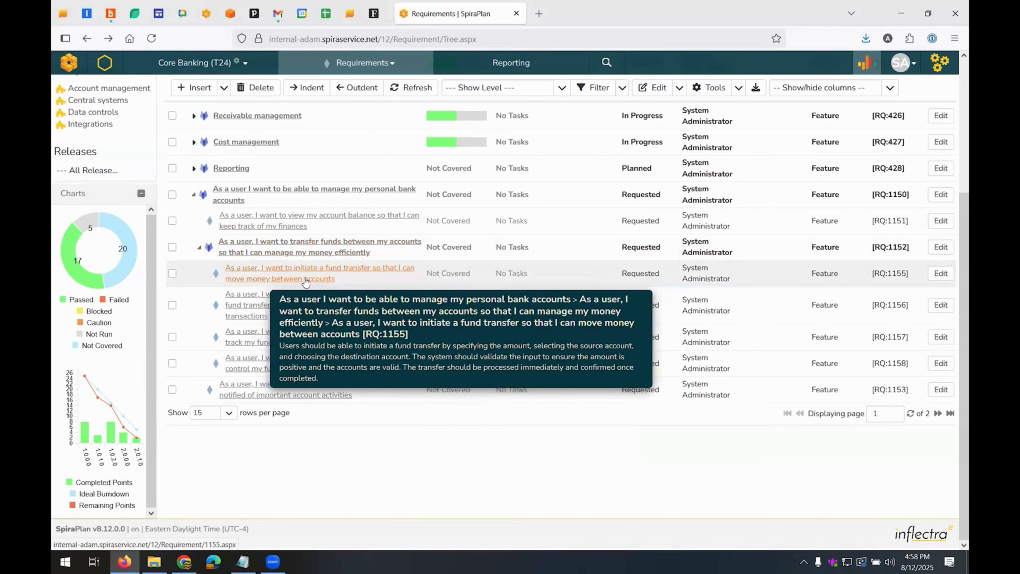
pyautogui.click(304, 252)
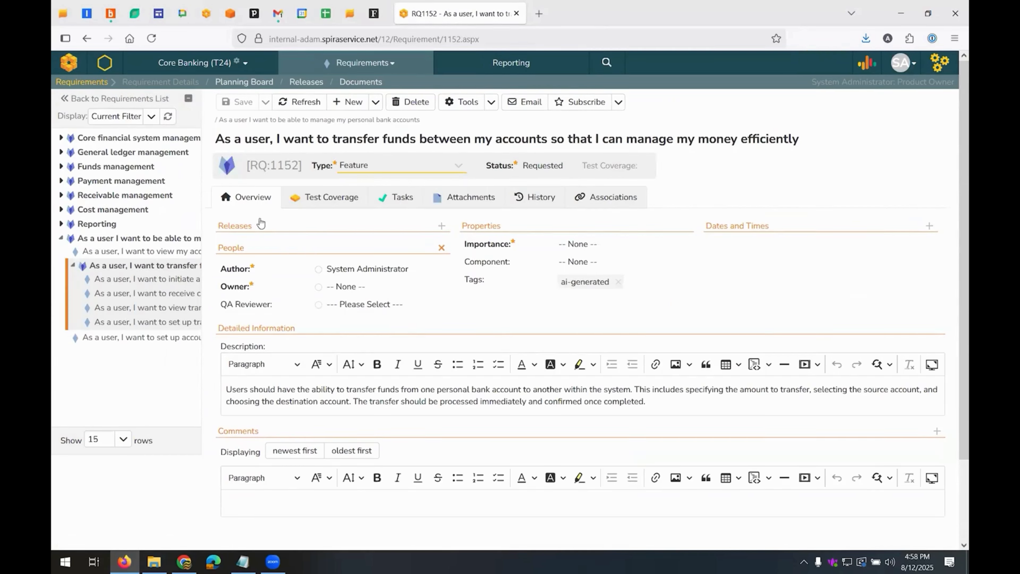
pyautogui.doubleClick(222, 138)
pyautogui.moveTo(498, 136); pyautogui.dragTo(866, 127)
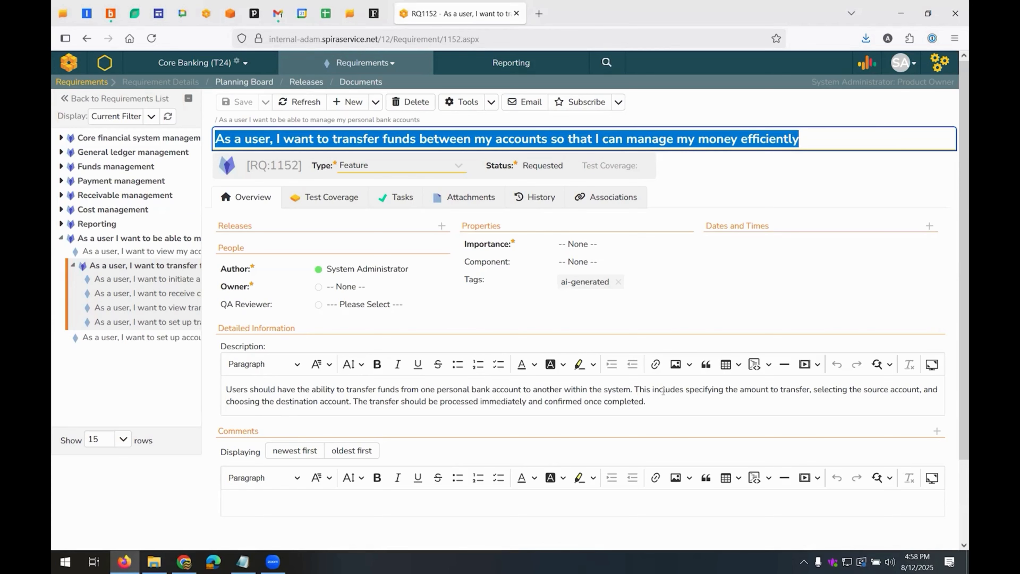
pyautogui.moveTo(646, 401); pyautogui.dragTo(98, 393)
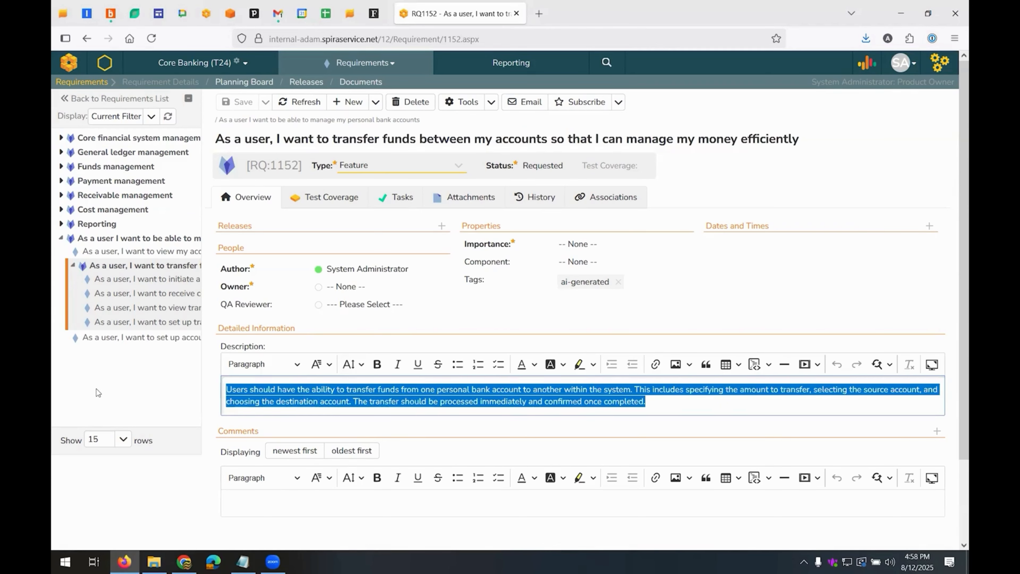
pyautogui.click(570, 397)
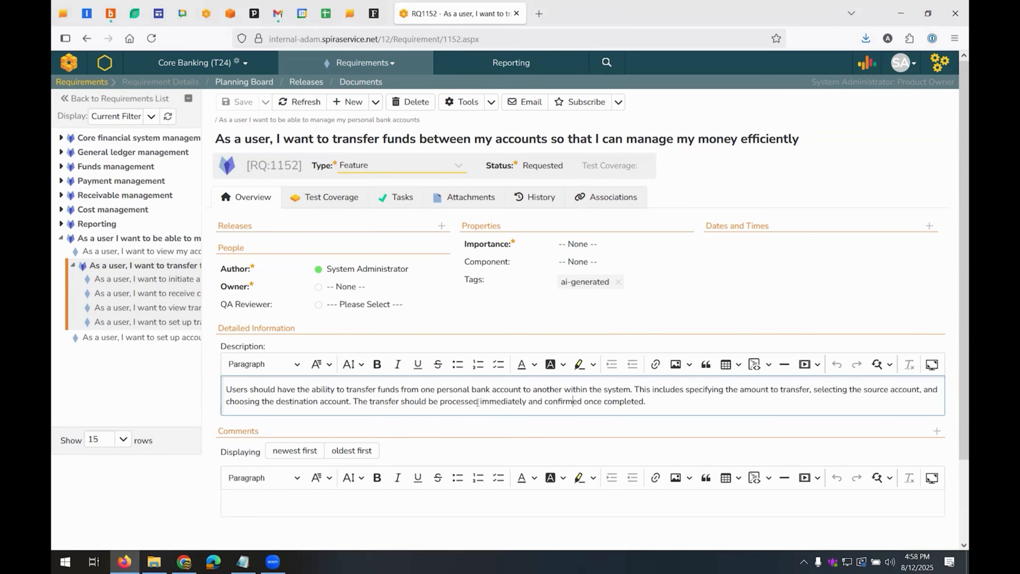
# Analyze the fund transfer requirement's writing quality using EARS in Inflectra.ai and have its description improved from the feedback
pyautogui.click(867, 65)
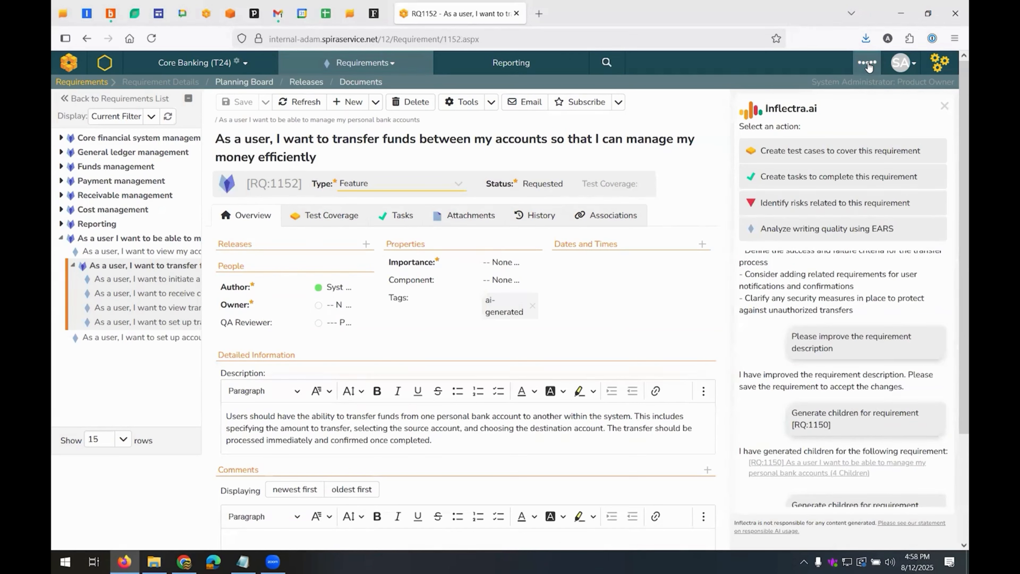
pyautogui.click(812, 230)
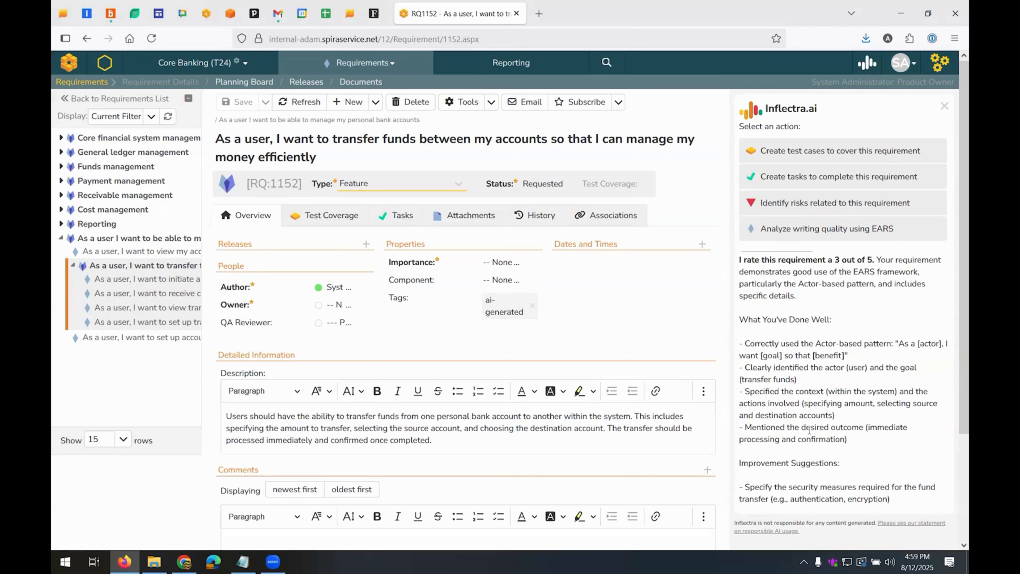
pyautogui.scroll(-3, 809, 430)
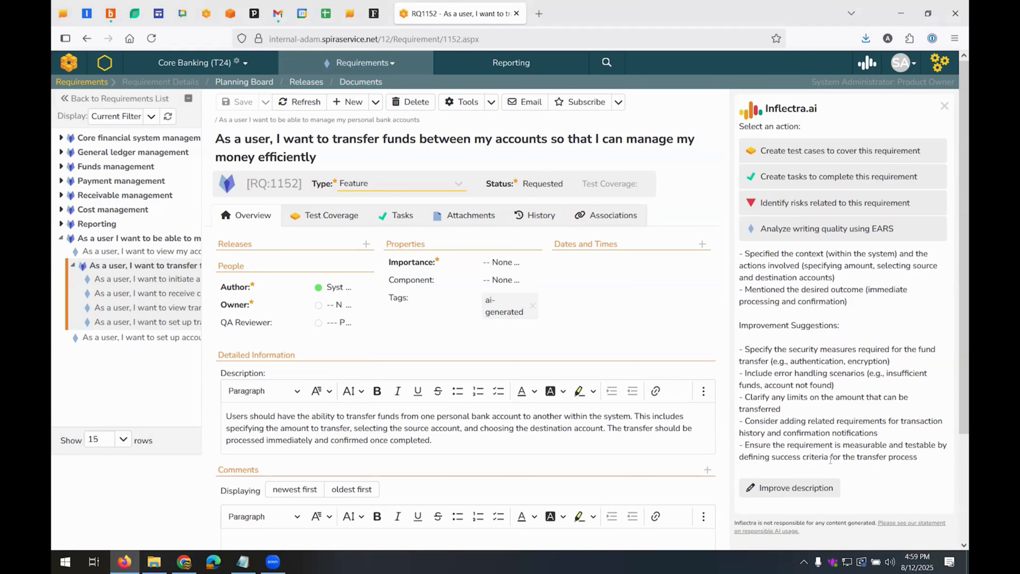
pyautogui.click(803, 491)
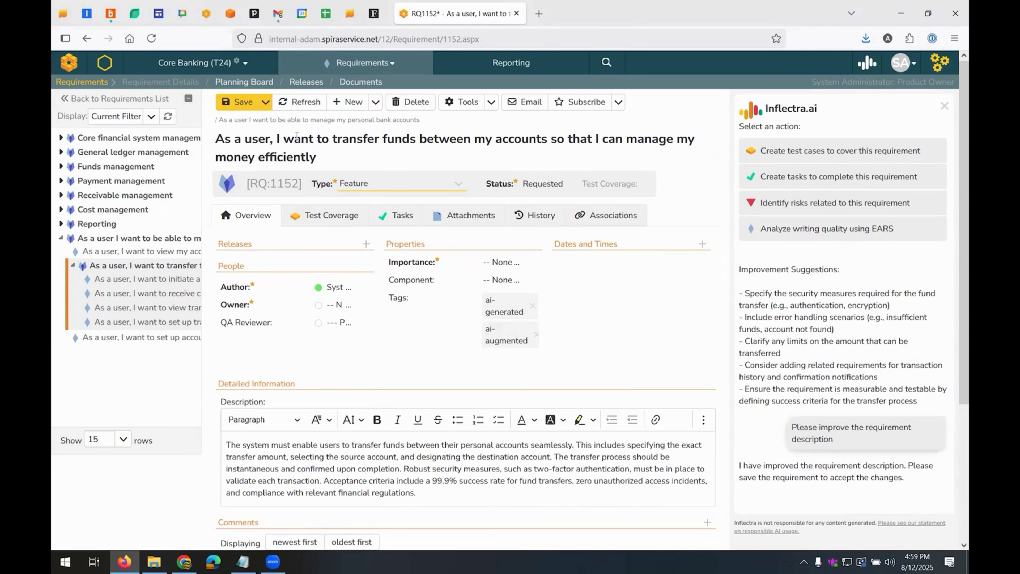
# Assign an owner, set the importance to 2 - High, and save the requirement with its improved description
pyautogui.click(237, 103)
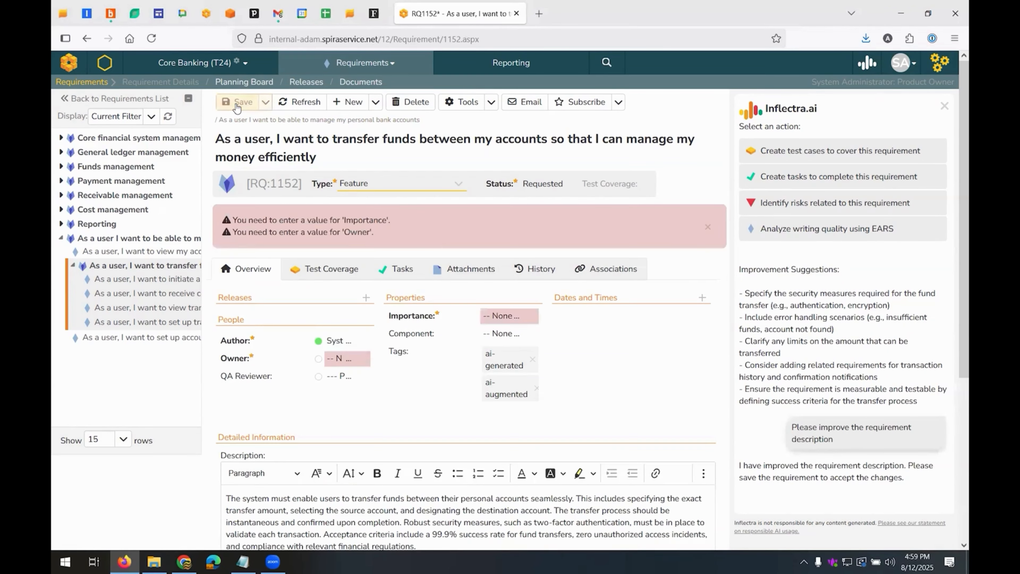
pyautogui.click(343, 358)
pyautogui.click(308, 394)
pyautogui.click(508, 315)
pyautogui.click(511, 367)
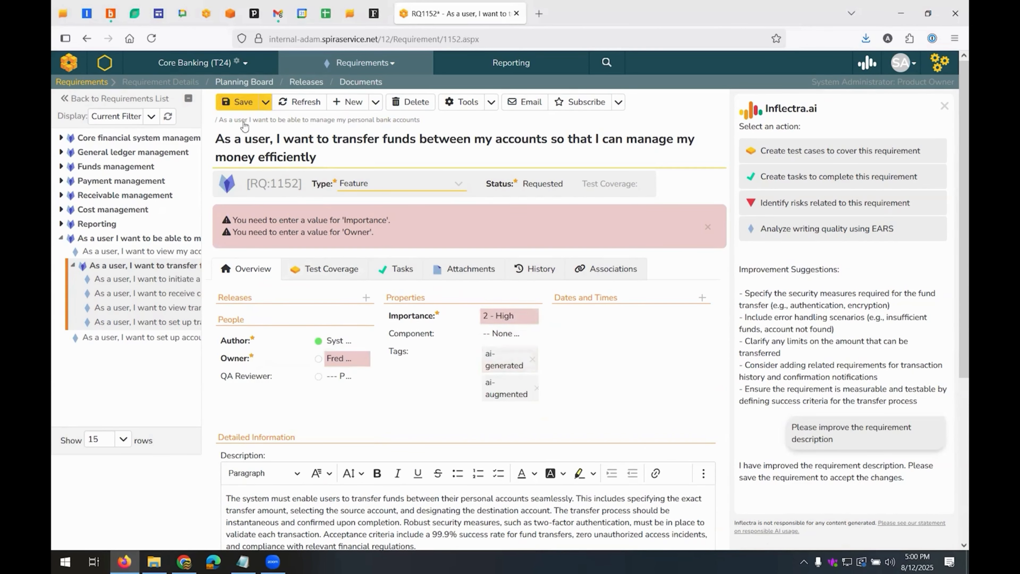
pyautogui.click(235, 103)
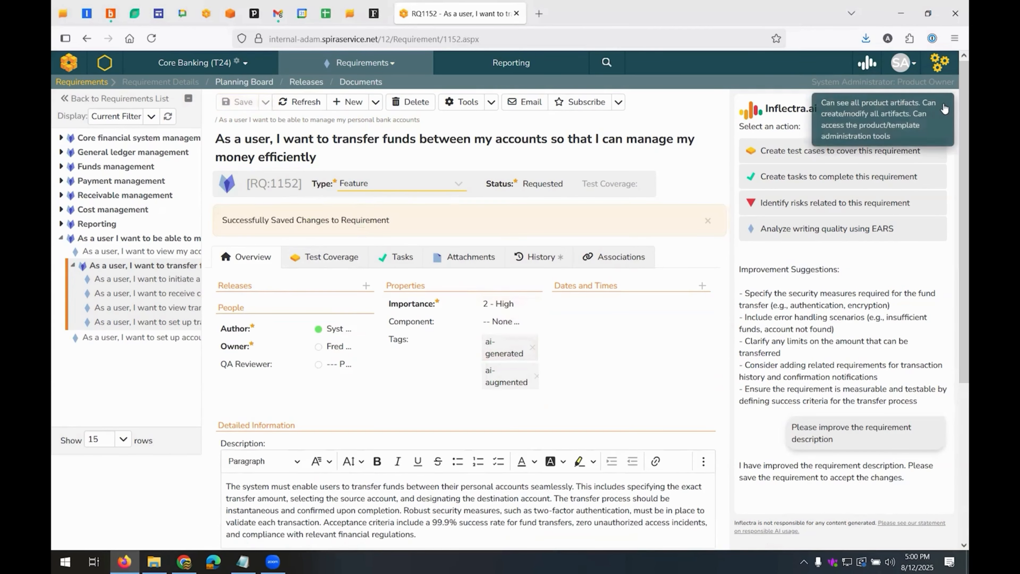
pyautogui.click(944, 106)
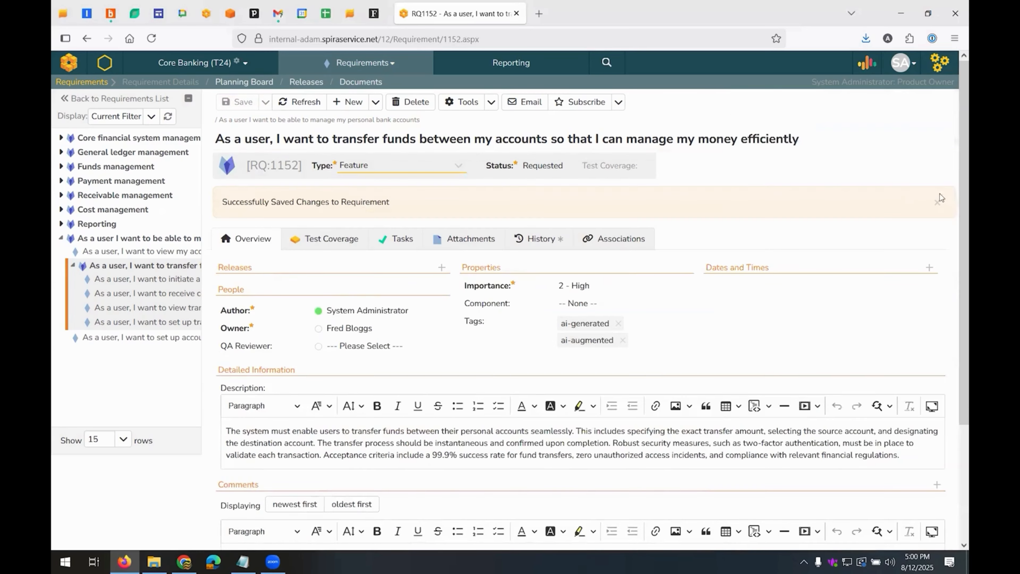
pyautogui.click(942, 196)
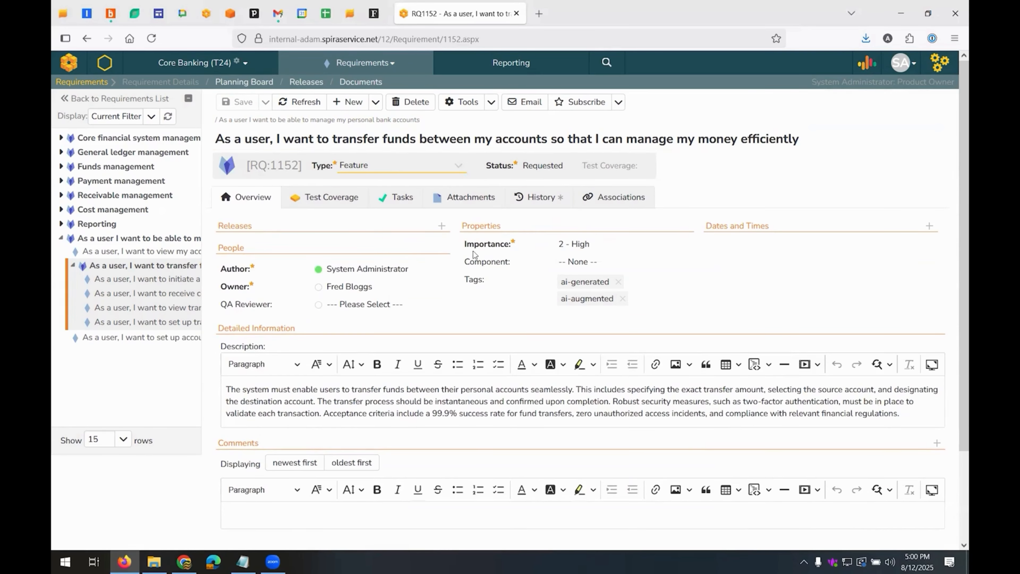
# Examine the requirement's change history, comparing the old and new tag values, and return to its overview
pyautogui.click(549, 194)
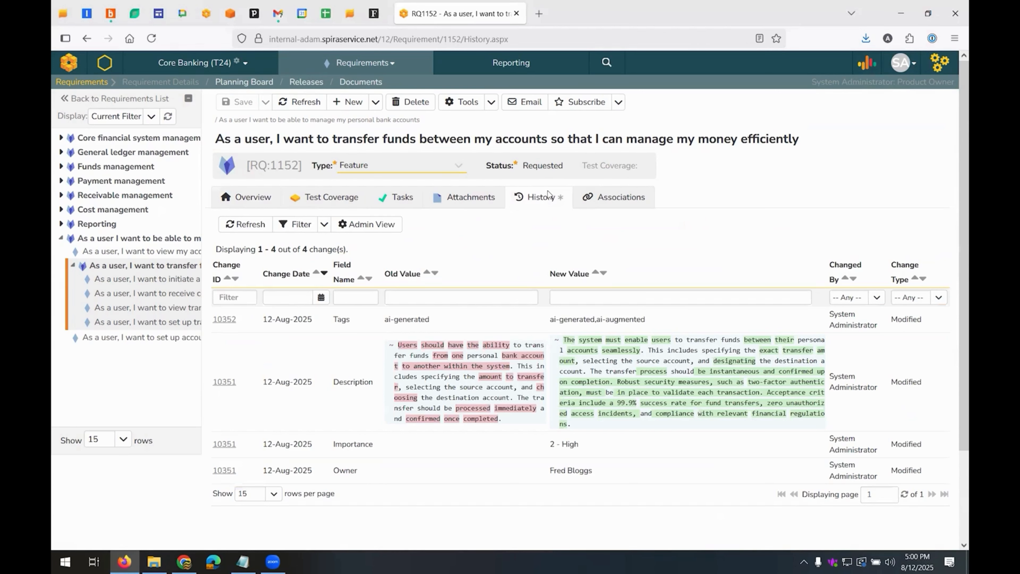
pyautogui.moveTo(438, 319); pyautogui.dragTo(378, 319)
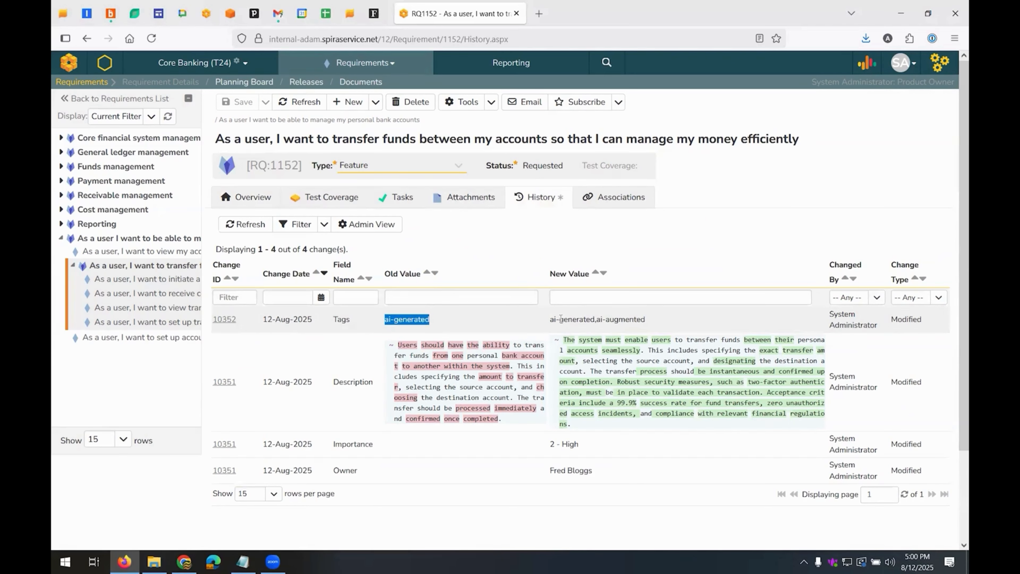
pyautogui.moveTo(551, 320); pyautogui.dragTo(594, 322)
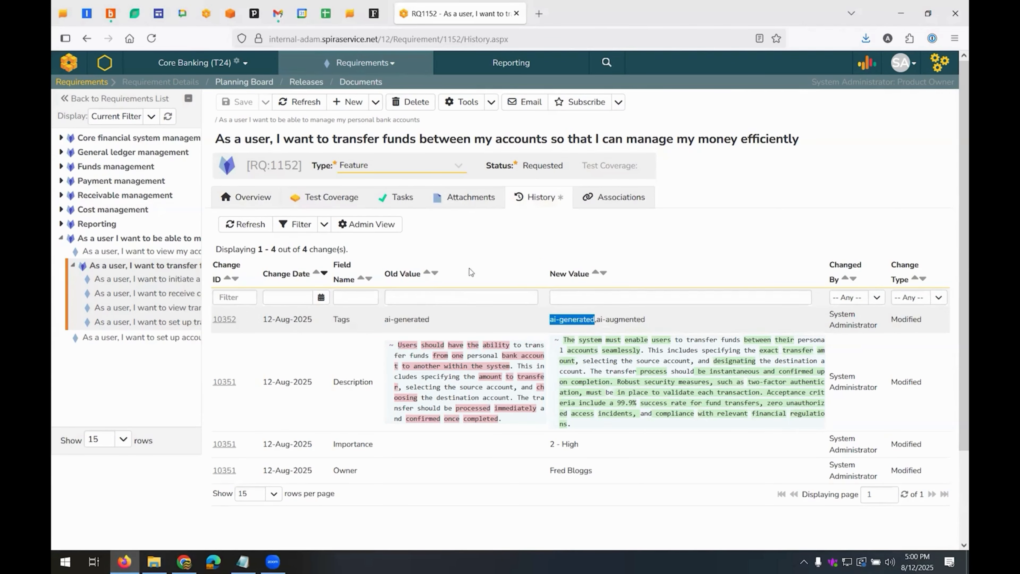
pyautogui.click(259, 198)
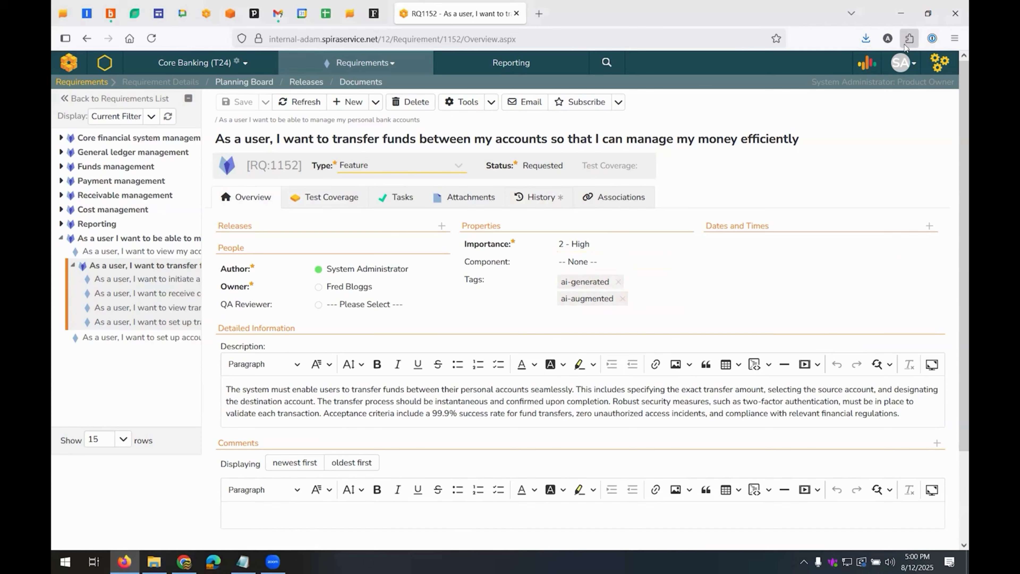
# Rerun the EARS writing quality analysis on the updated requirement and review its rating, strengths and improvement suggestions
pyautogui.click(864, 64)
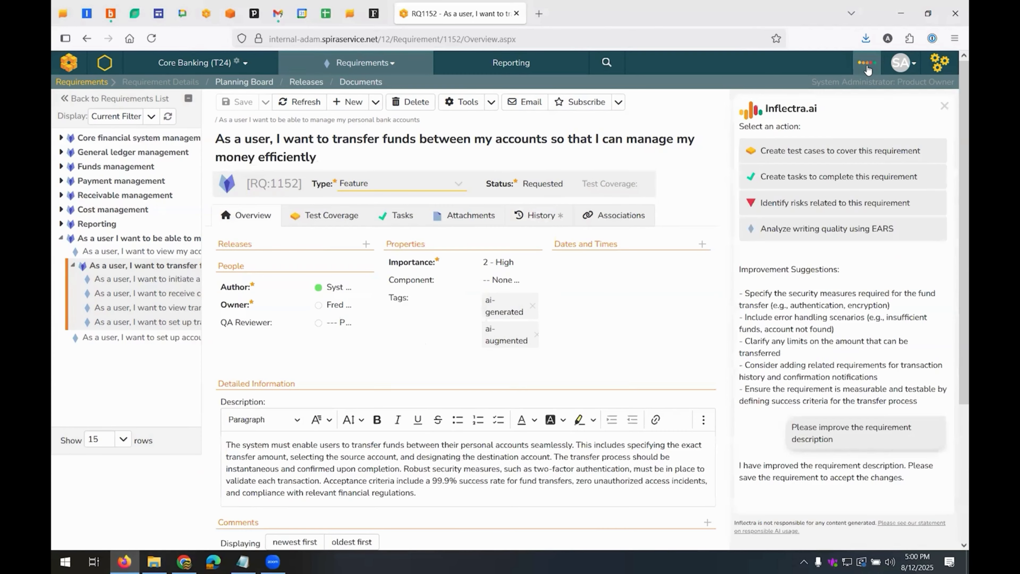
pyautogui.click(830, 227)
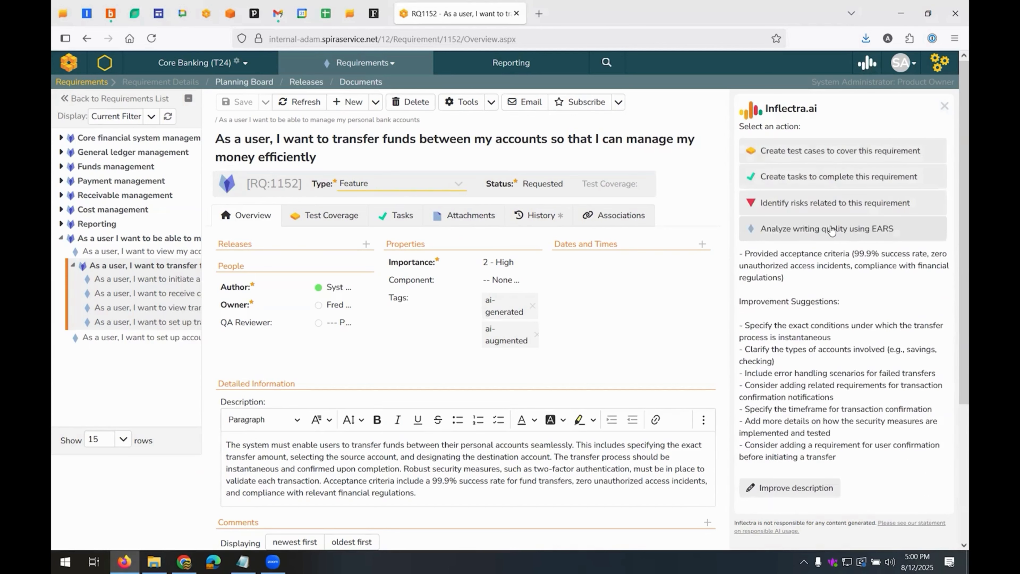
pyautogui.scroll(5, 945, 298)
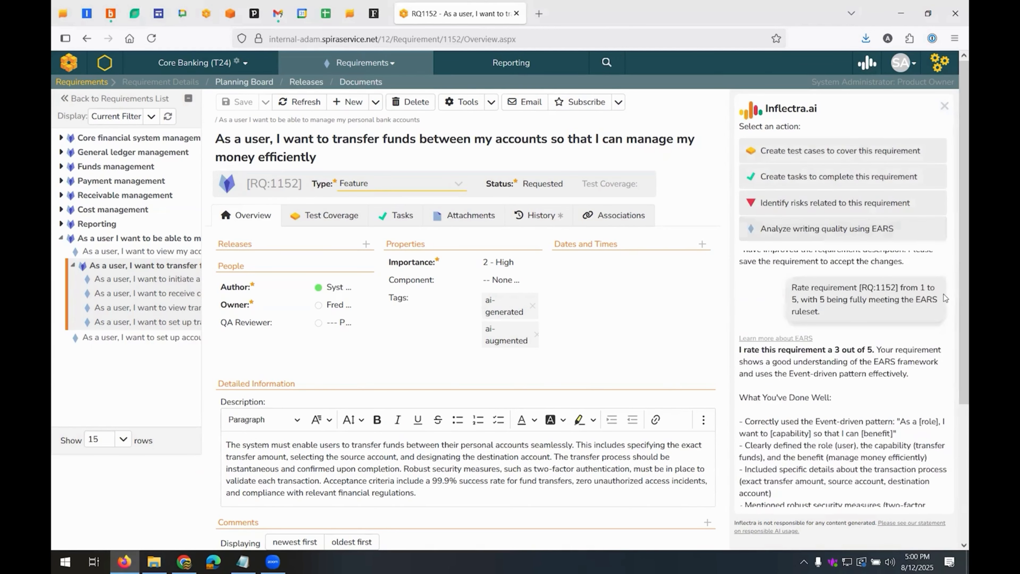
pyautogui.scroll(-5, 907, 315)
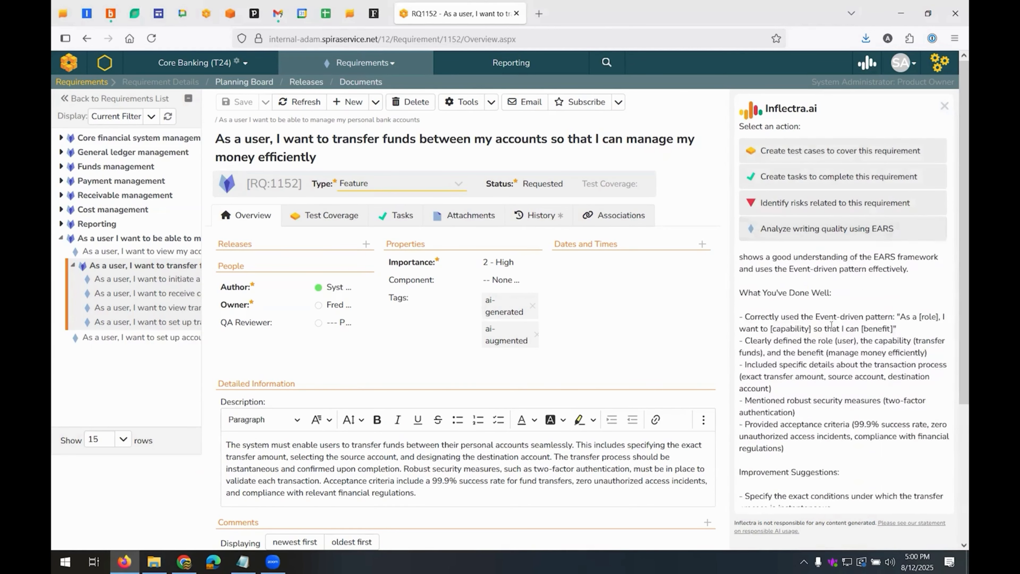
pyautogui.scroll(-2, 831, 325)
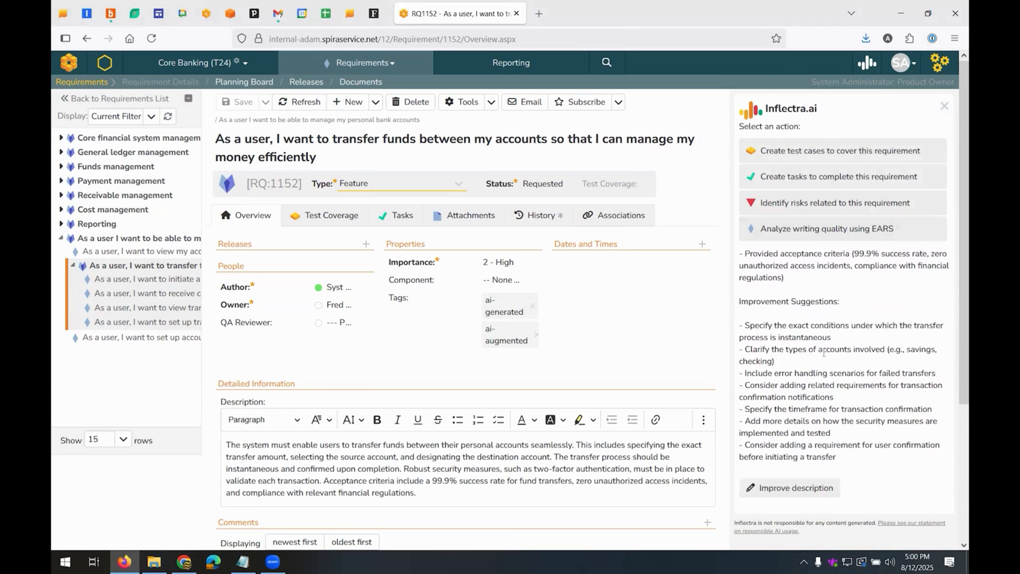
# Have Inflectra.ai improve the fund transfer requirement's description again from the EARS suggestions and save the requirement
pyautogui.click(791, 488)
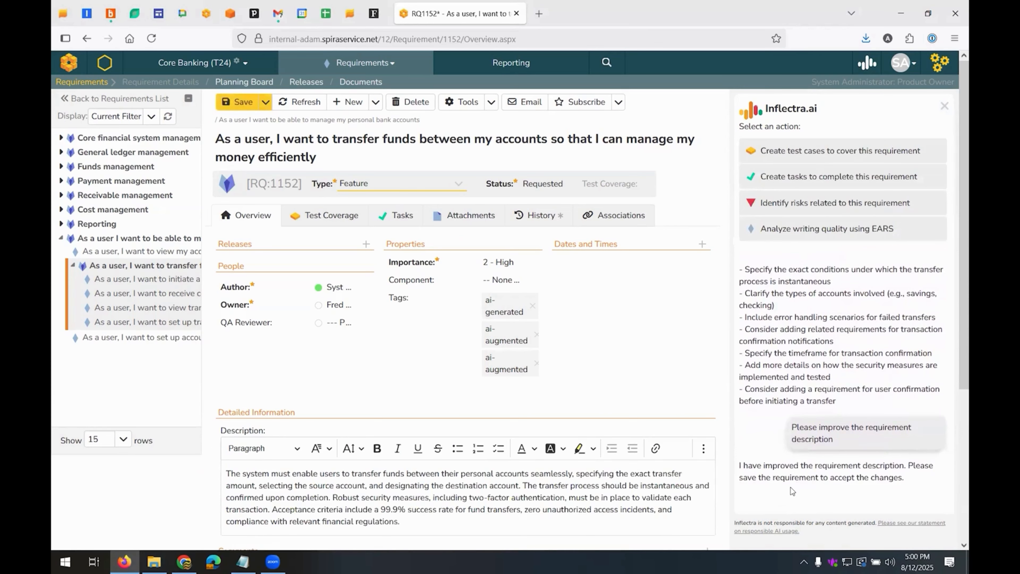
pyautogui.click(236, 102)
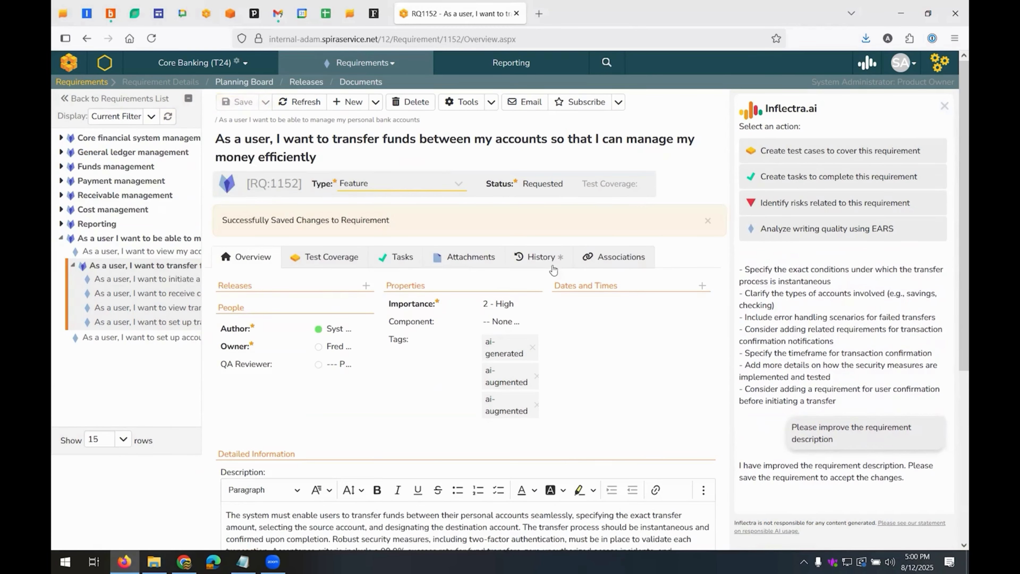
# Examine the fund transfer requirement's refreshed change history, comparing the old and new description wording, and close the Inflectra.ai assistant
pyautogui.click(551, 262)
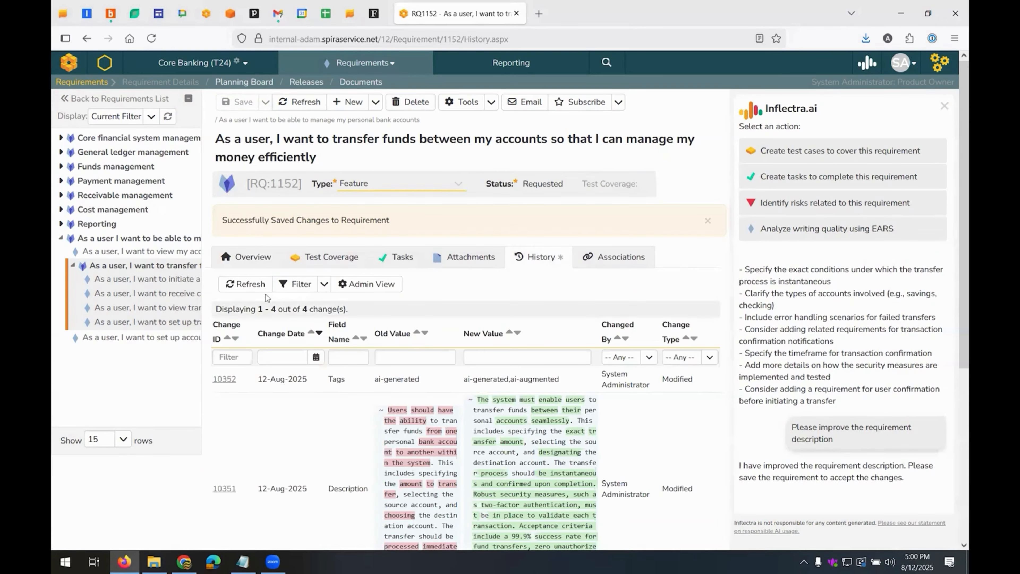
pyautogui.click(257, 284)
pyautogui.scroll(-3, 352, 361)
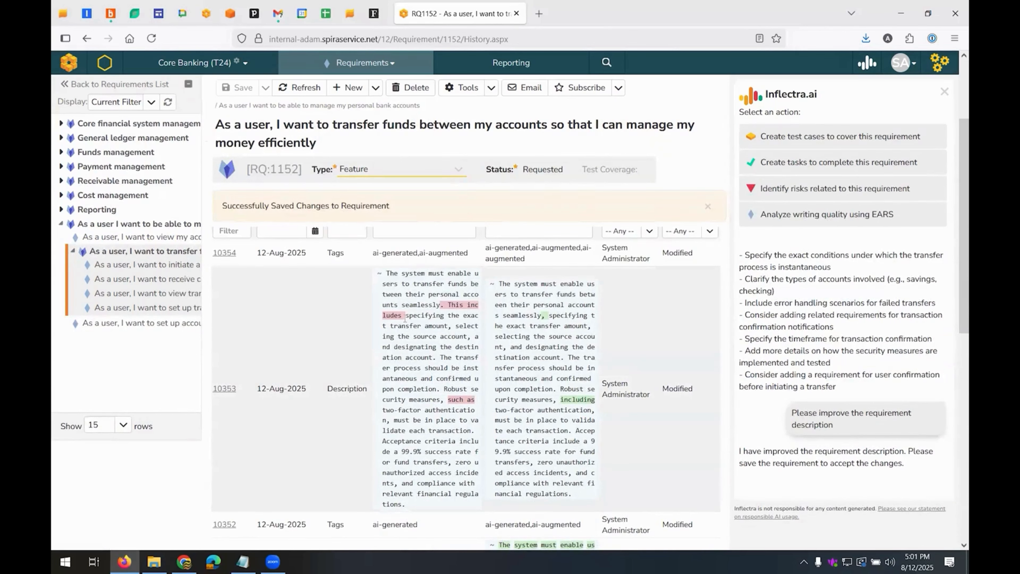
pyautogui.scroll(-2, 469, 406)
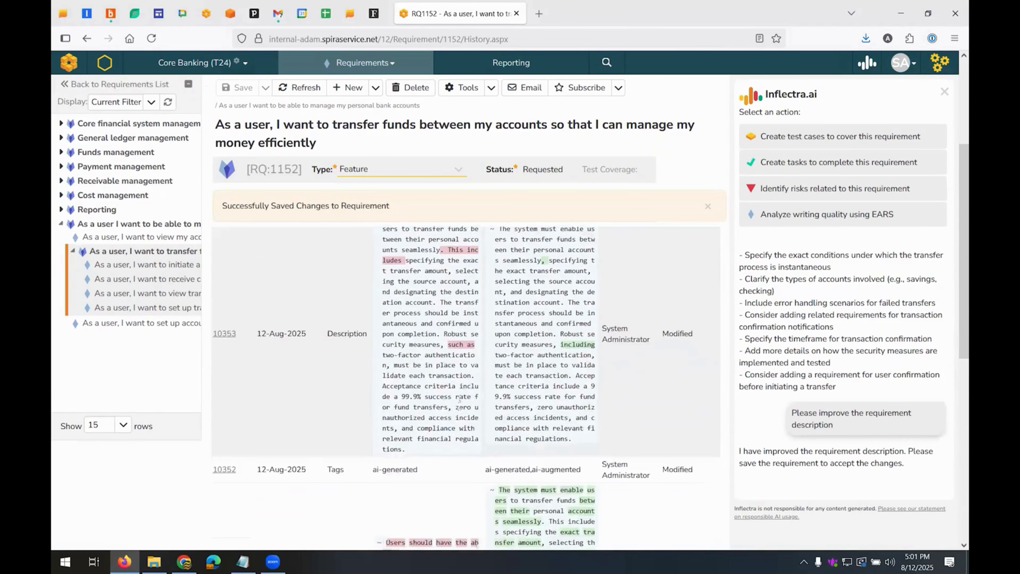
pyautogui.scroll(5, 459, 398)
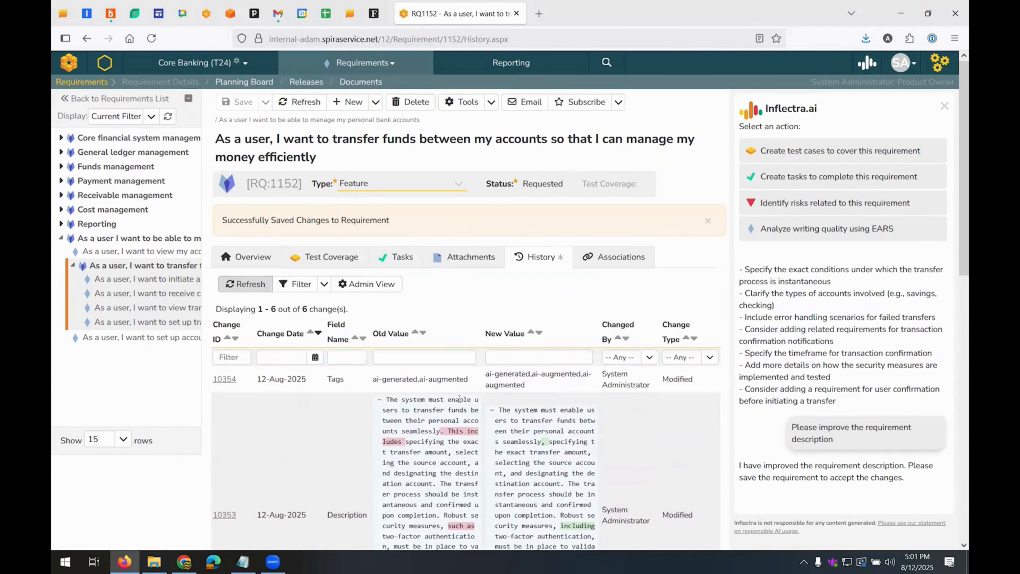
pyautogui.click(944, 106)
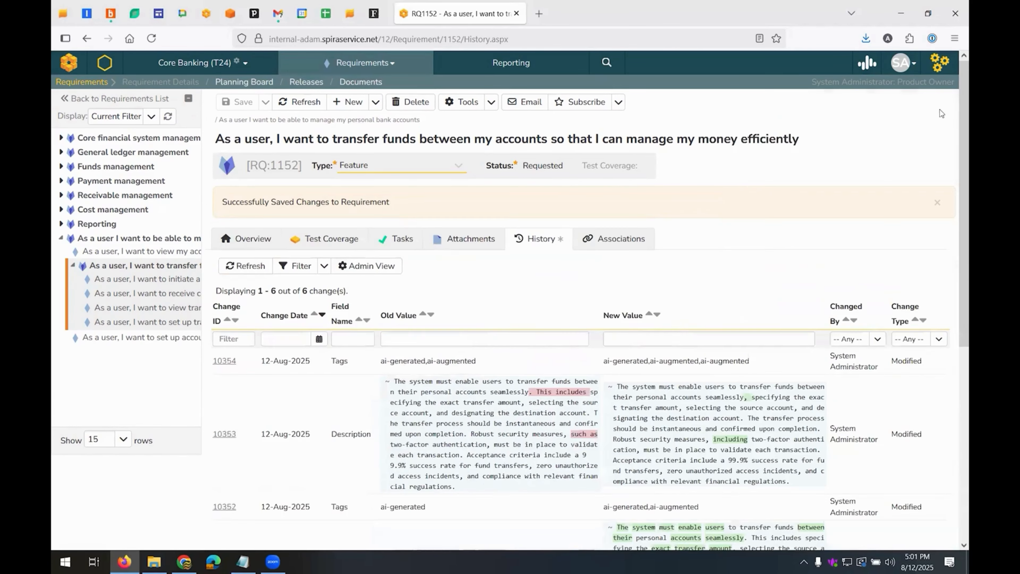
# Analyze the writing quality of the child requirement for initiating a fund transfer using EARS and review its strengths and improvement suggestions
pyautogui.click(144, 280)
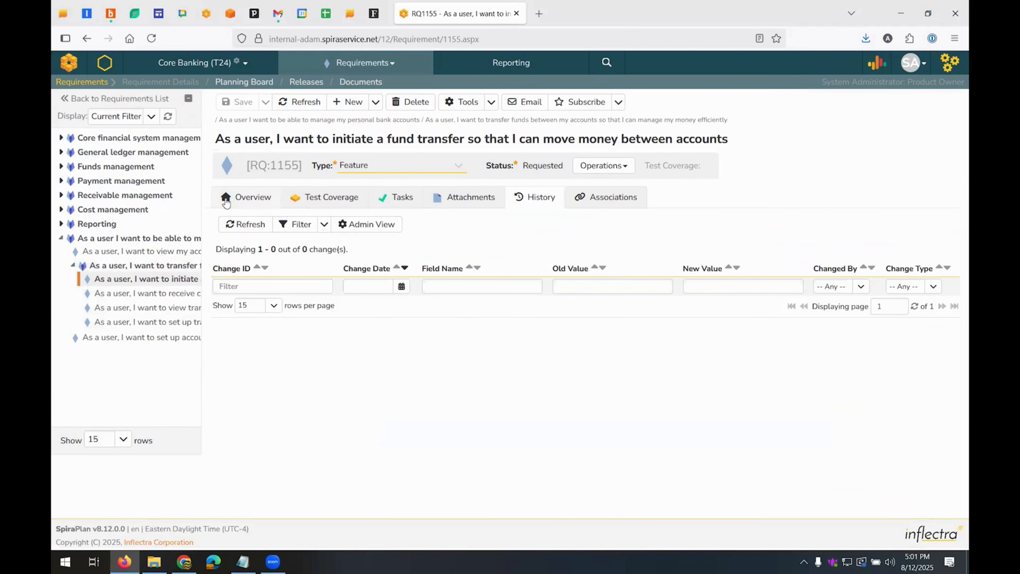
pyautogui.click(226, 201)
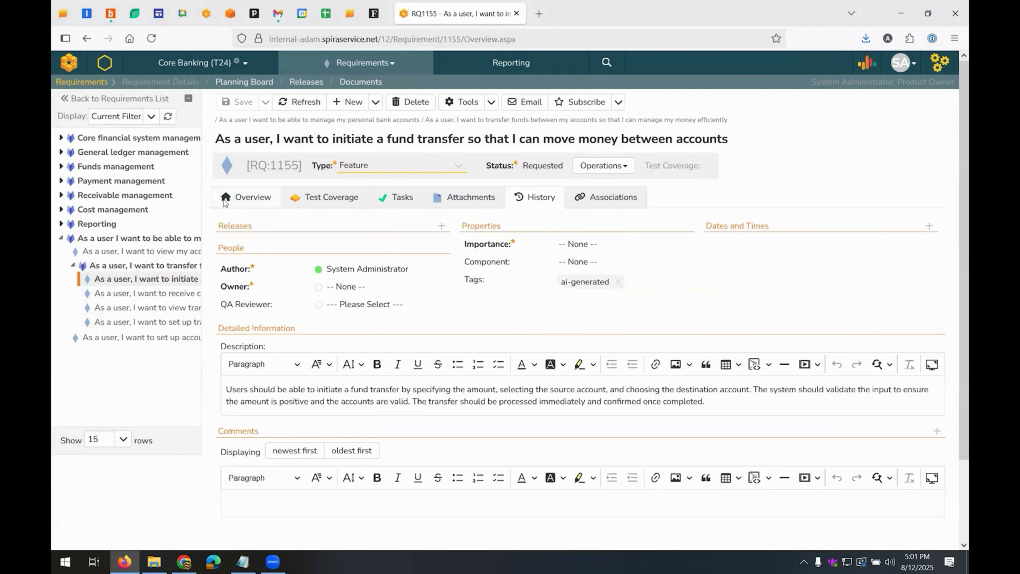
pyautogui.click(866, 67)
pyautogui.click(807, 229)
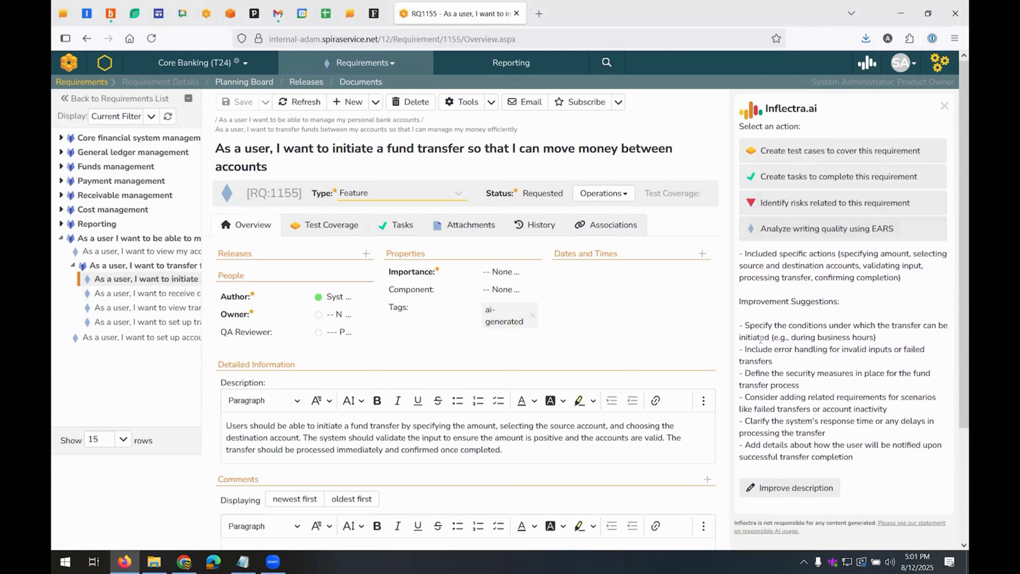
pyautogui.scroll(5, 822, 461)
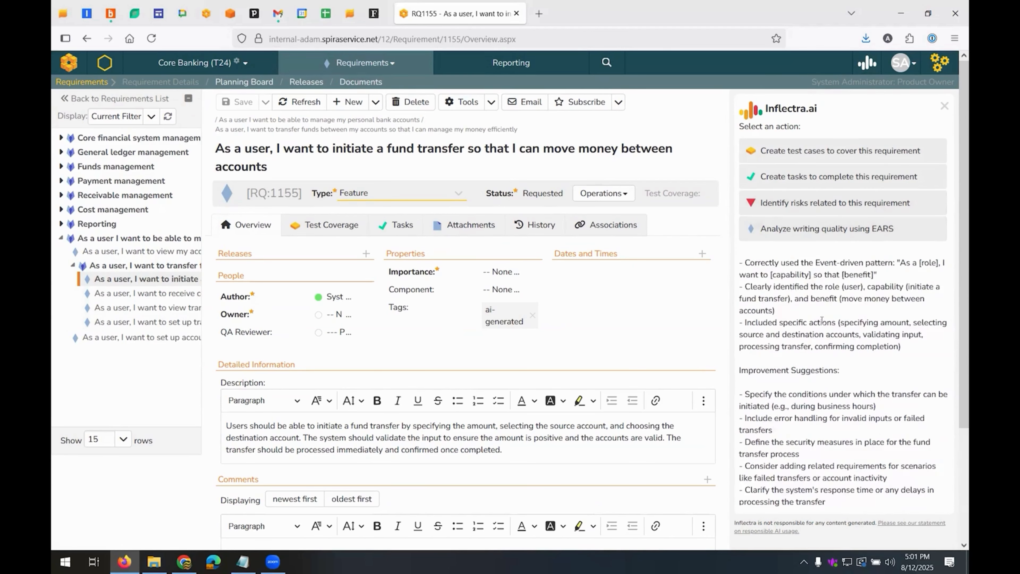
pyautogui.scroll(-5, 822, 319)
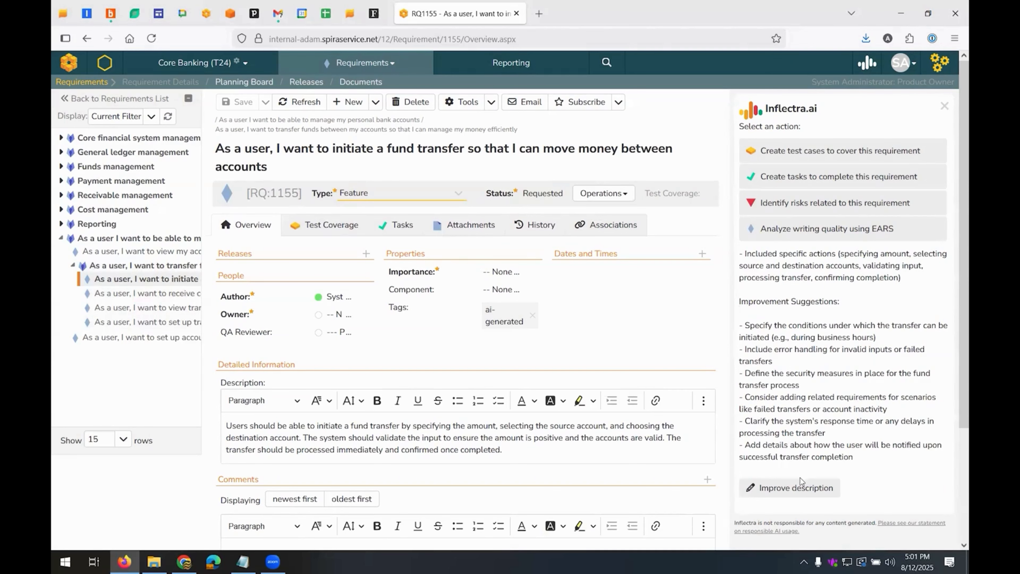
# Have the child requirement's description improved from the feedback, set its importance to 2 - High, assign an owner, and save it
pyautogui.click(798, 491)
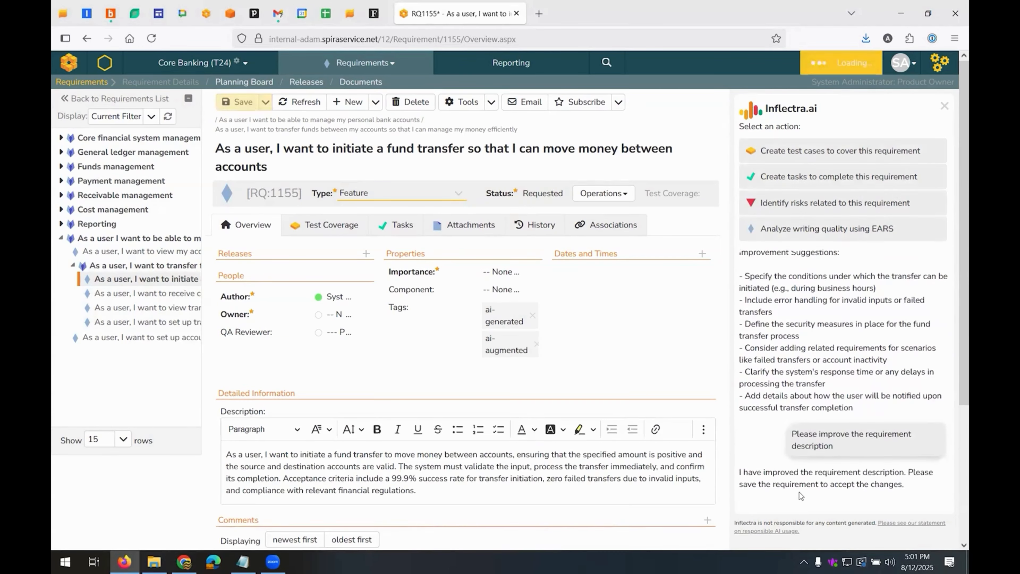
pyautogui.click(237, 102)
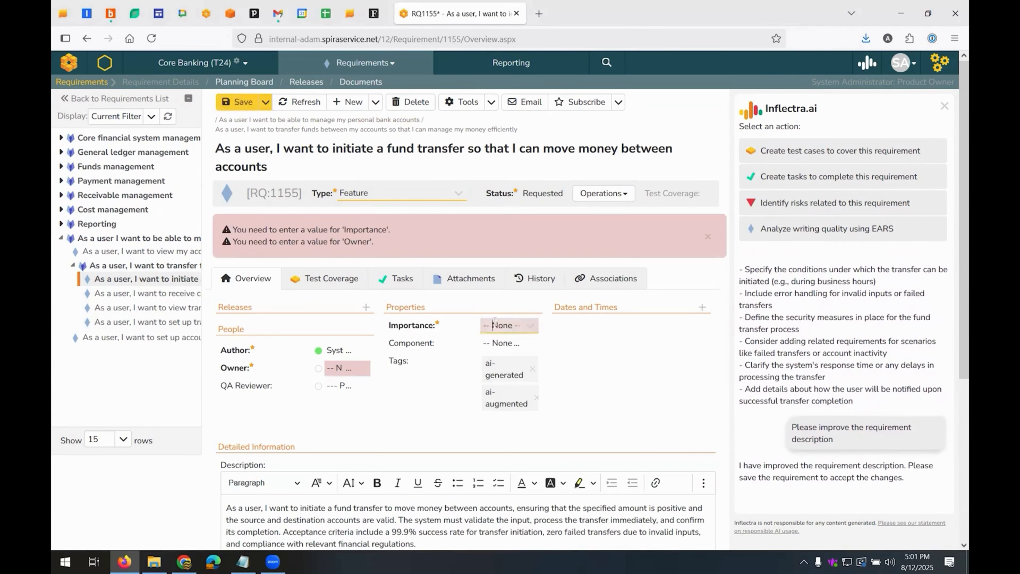
pyautogui.click(509, 325)
pyautogui.click(498, 374)
pyautogui.click(353, 373)
pyautogui.click(322, 402)
pyautogui.click(233, 102)
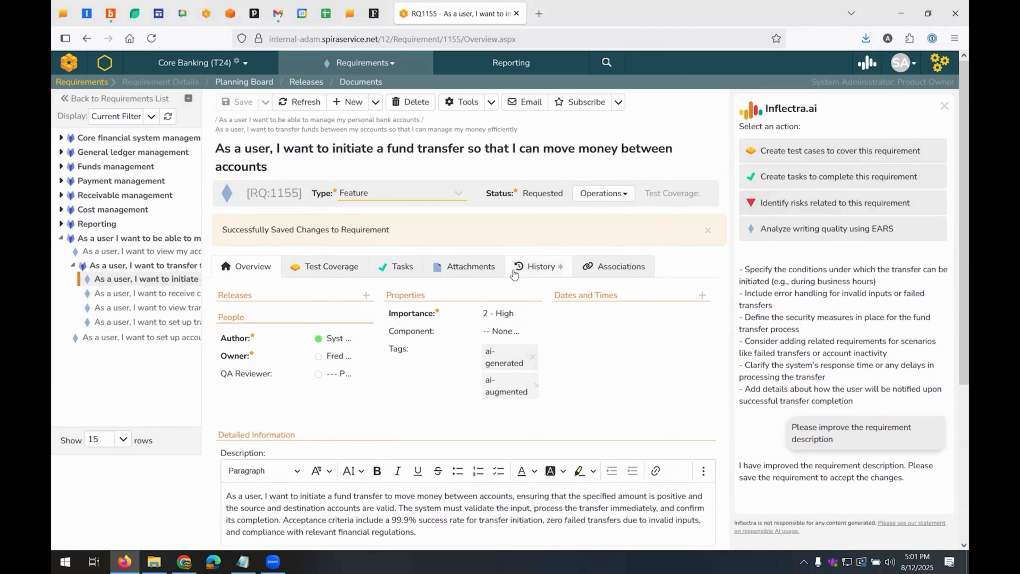
# Examine the child requirement's refreshed change history, comparing old and new values, and return to the full requirements list
pyautogui.click(531, 270)
pyautogui.click(245, 293)
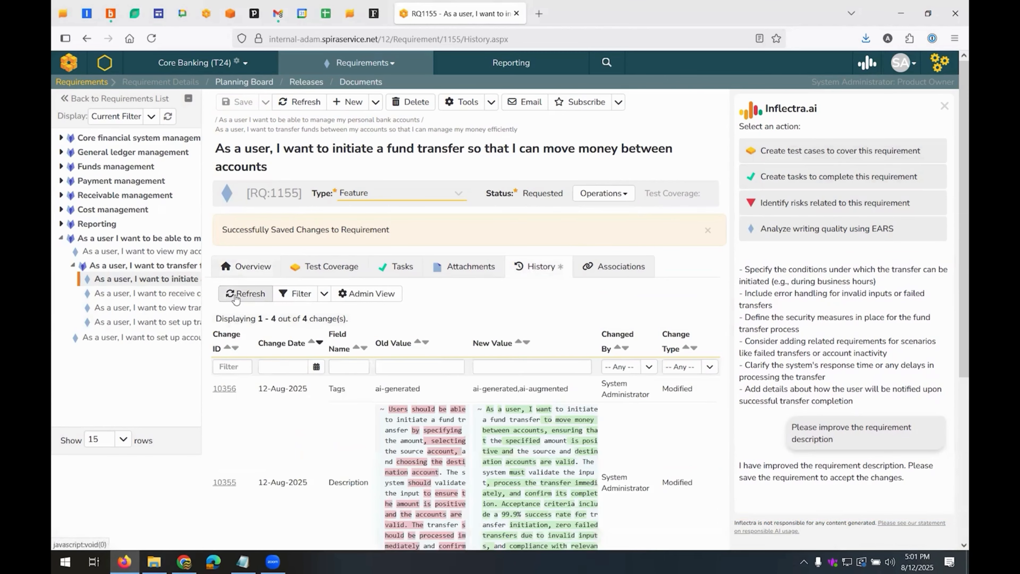
pyautogui.scroll(-1, 329, 326)
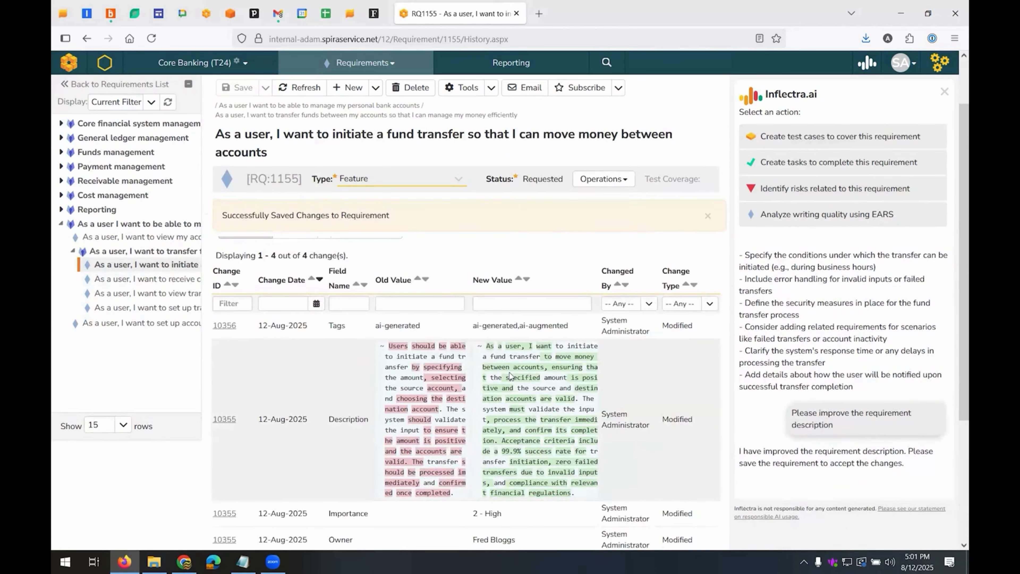
pyautogui.click(944, 92)
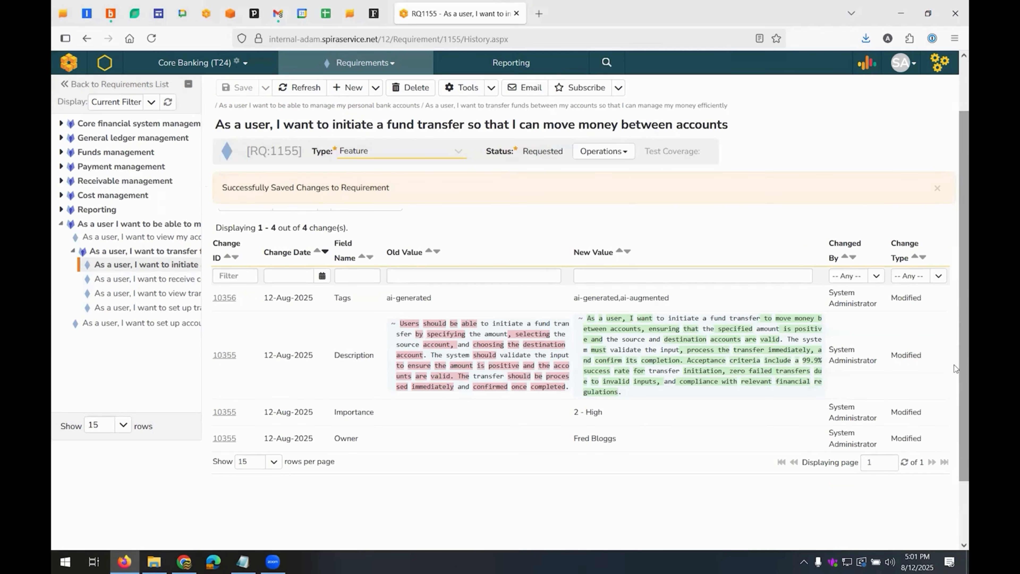
pyautogui.click(938, 189)
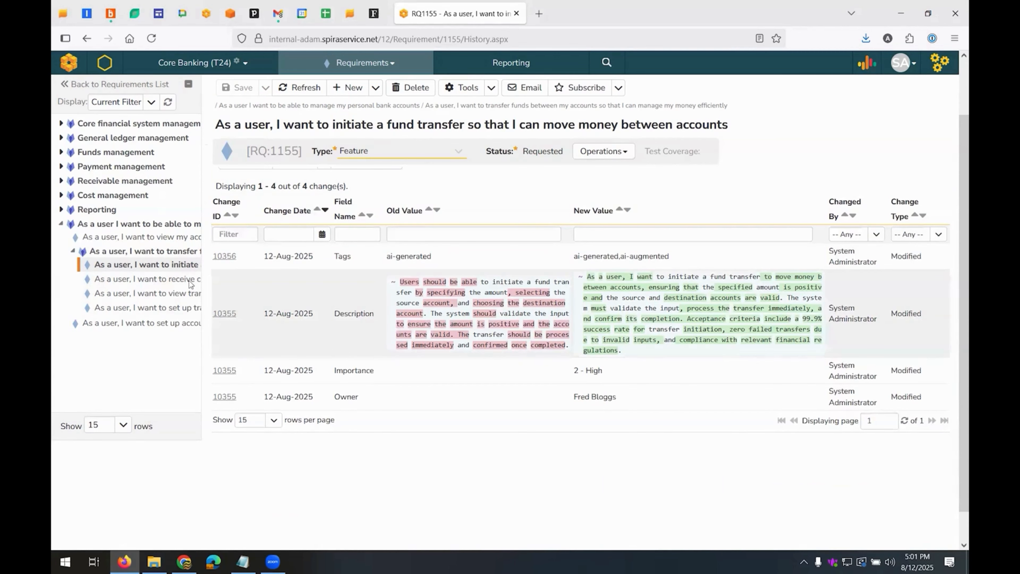
pyautogui.click(145, 89)
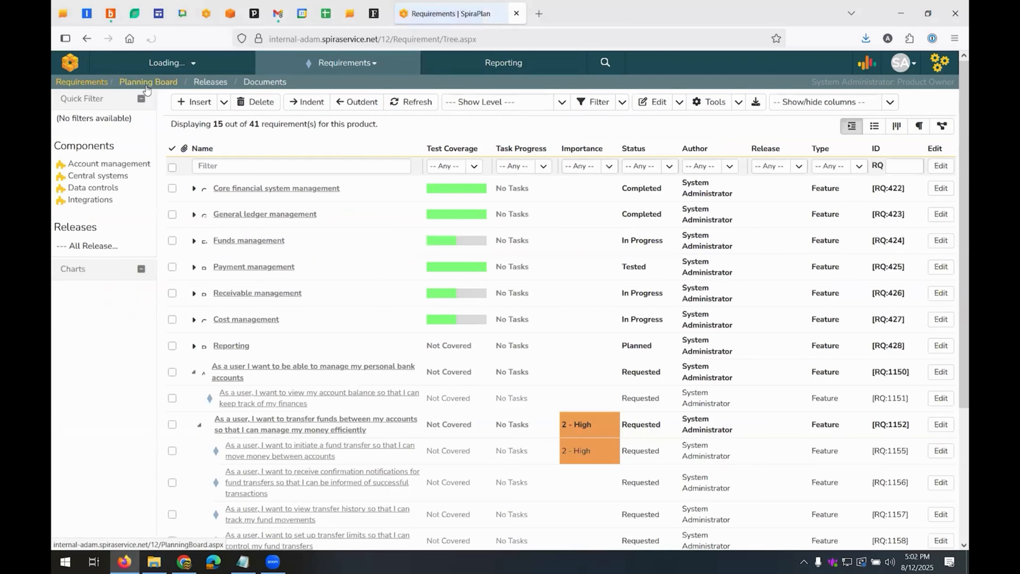